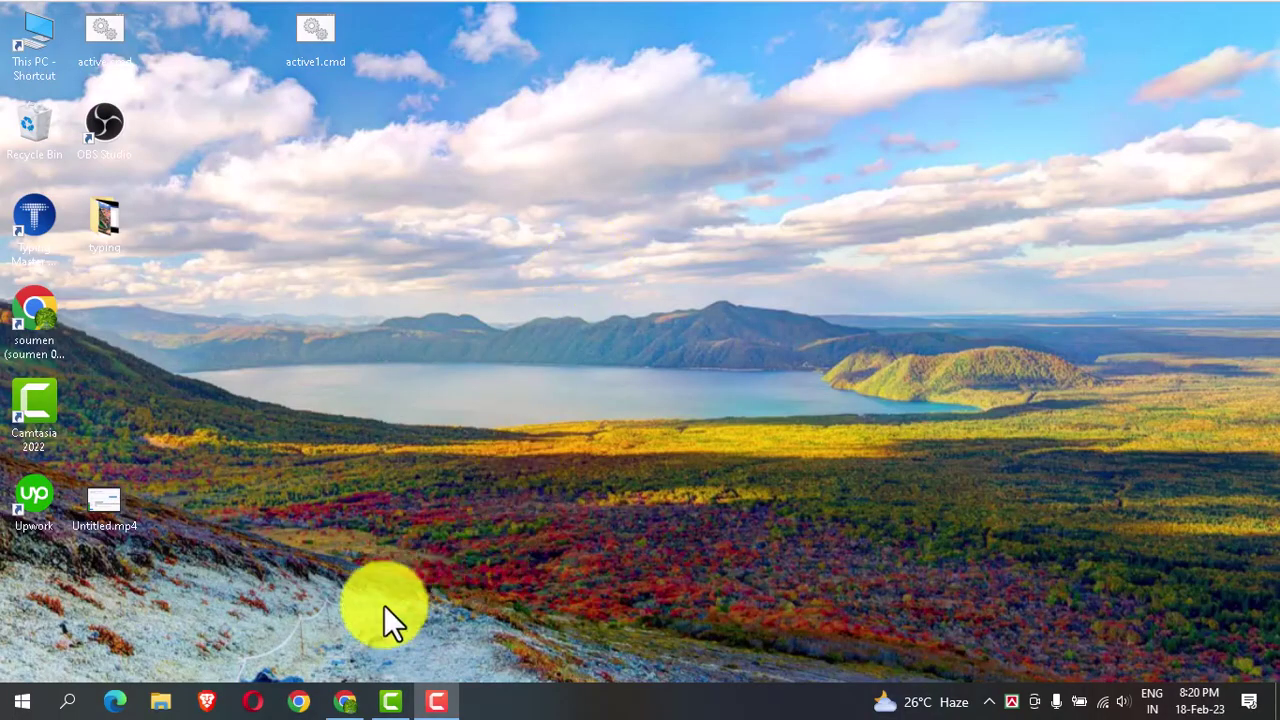
# Switch to Chrome and send the copied screenshot of the flower image results in the open Messenger conversation.
pyautogui.click(343, 702)
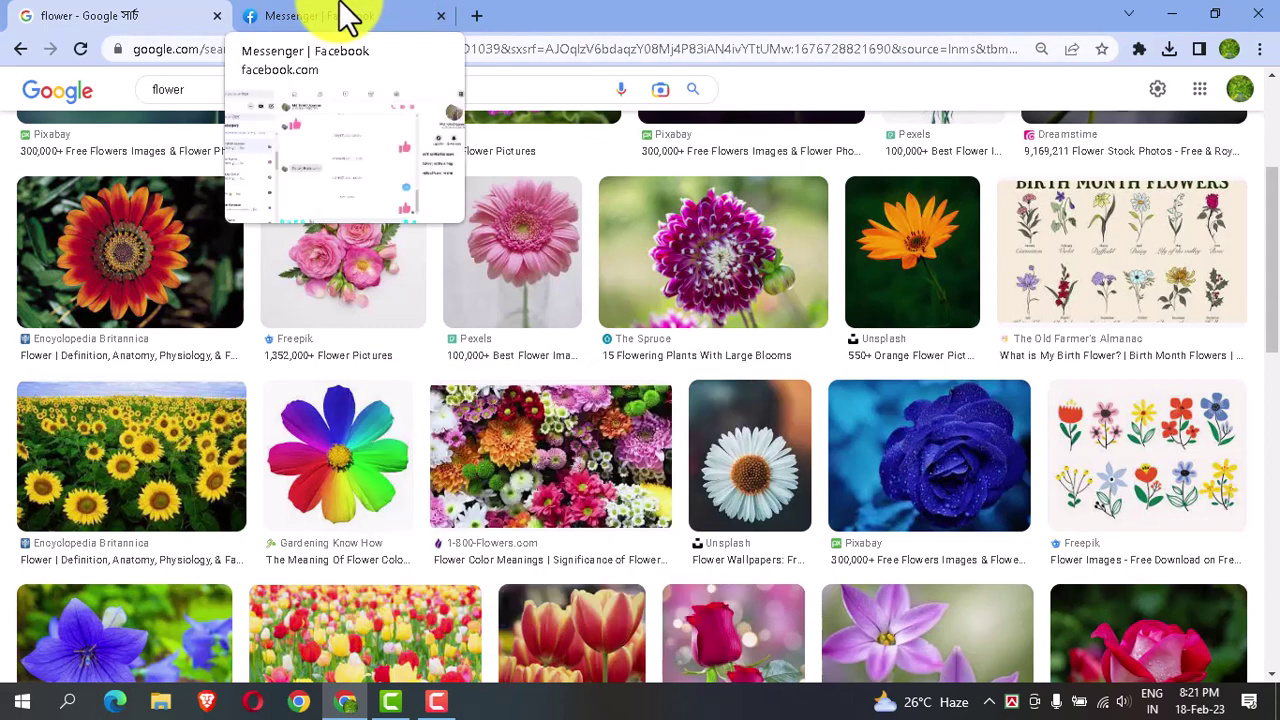
pyautogui.click(345, 15)
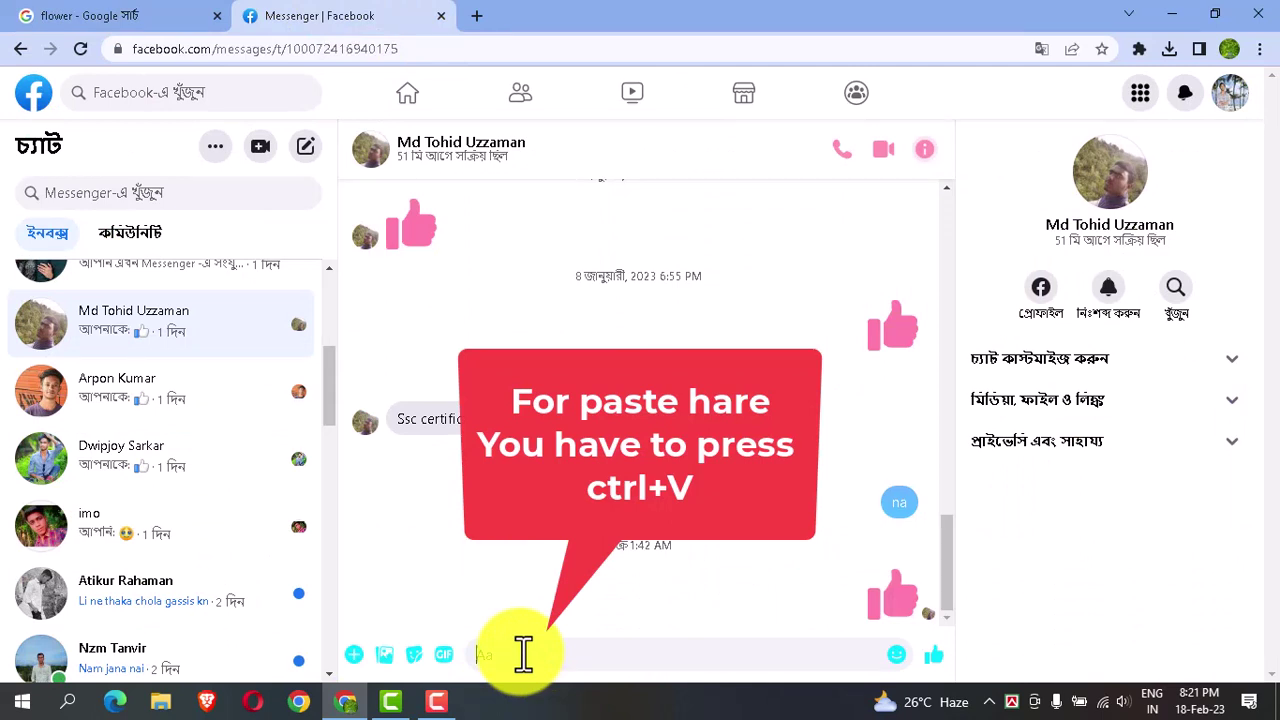
pyautogui.hotkey('ctrl', 'v')
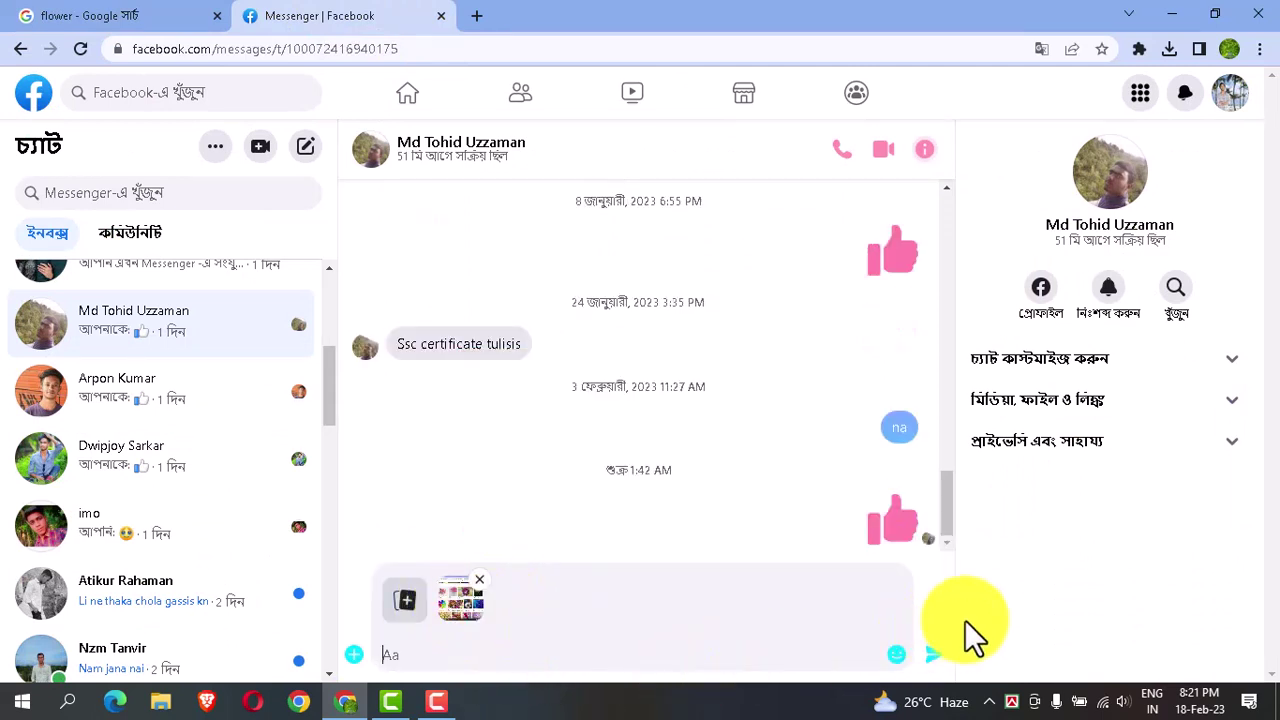
pyautogui.click(935, 658)
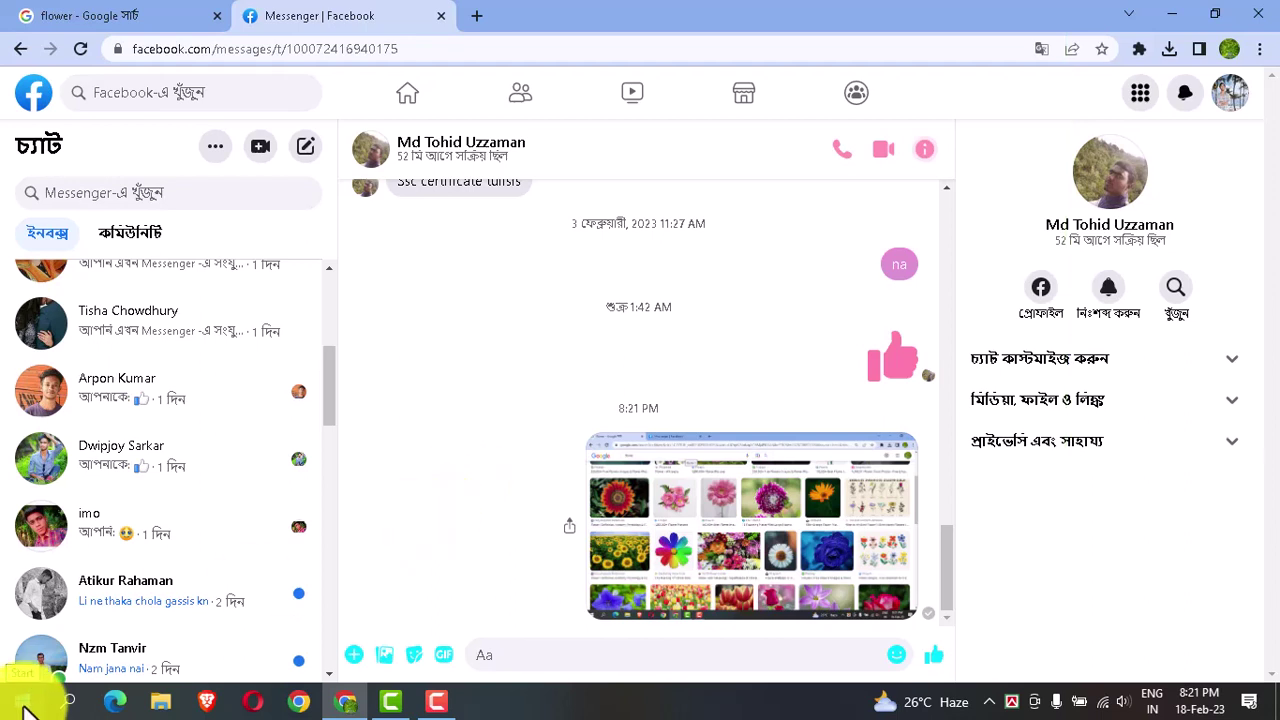
# Open Paint 3D, create a new project and paste the copied screenshot onto the canvas.
pyautogui.click(60, 706)
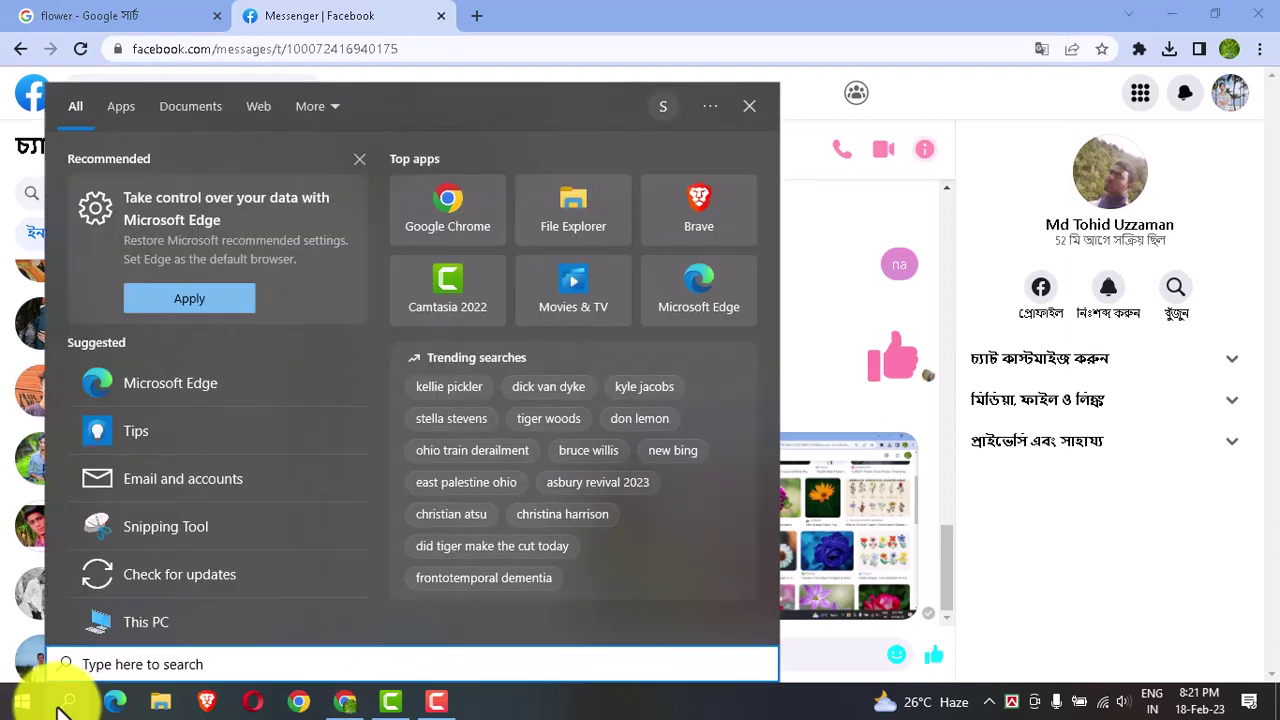
pyautogui.write('p')
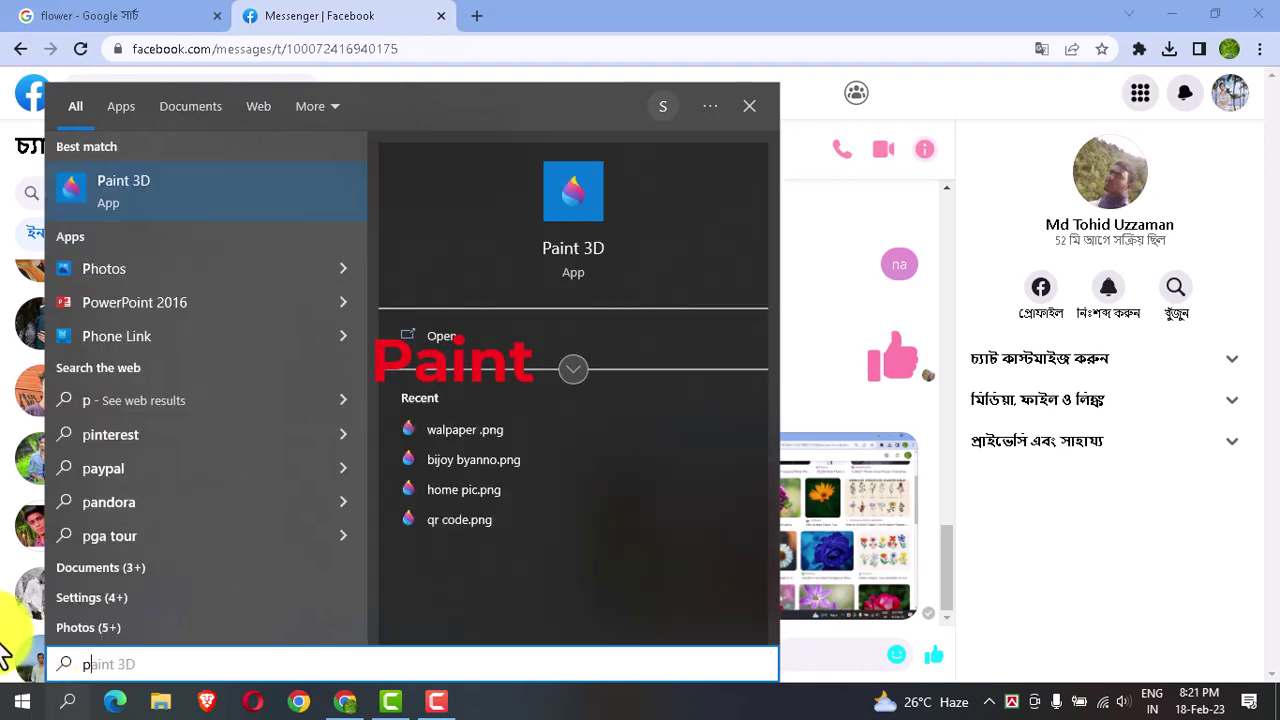
pyautogui.click(165, 184)
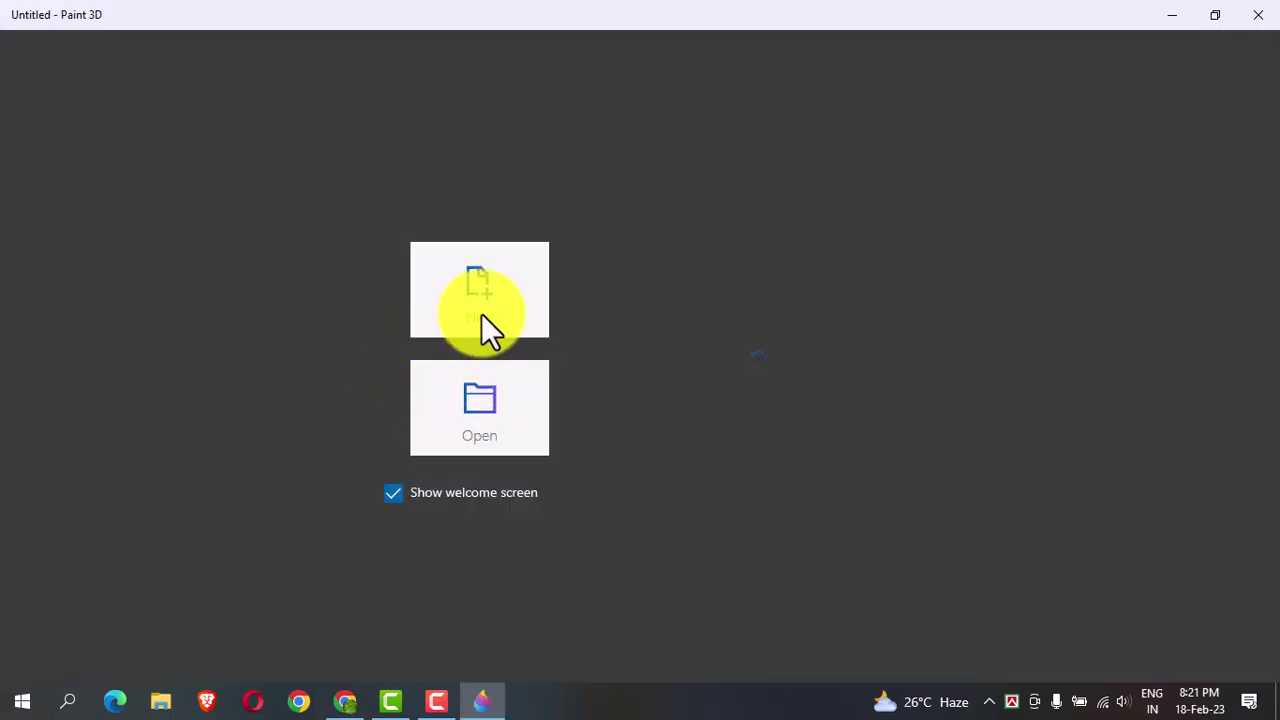
pyautogui.click(485, 308)
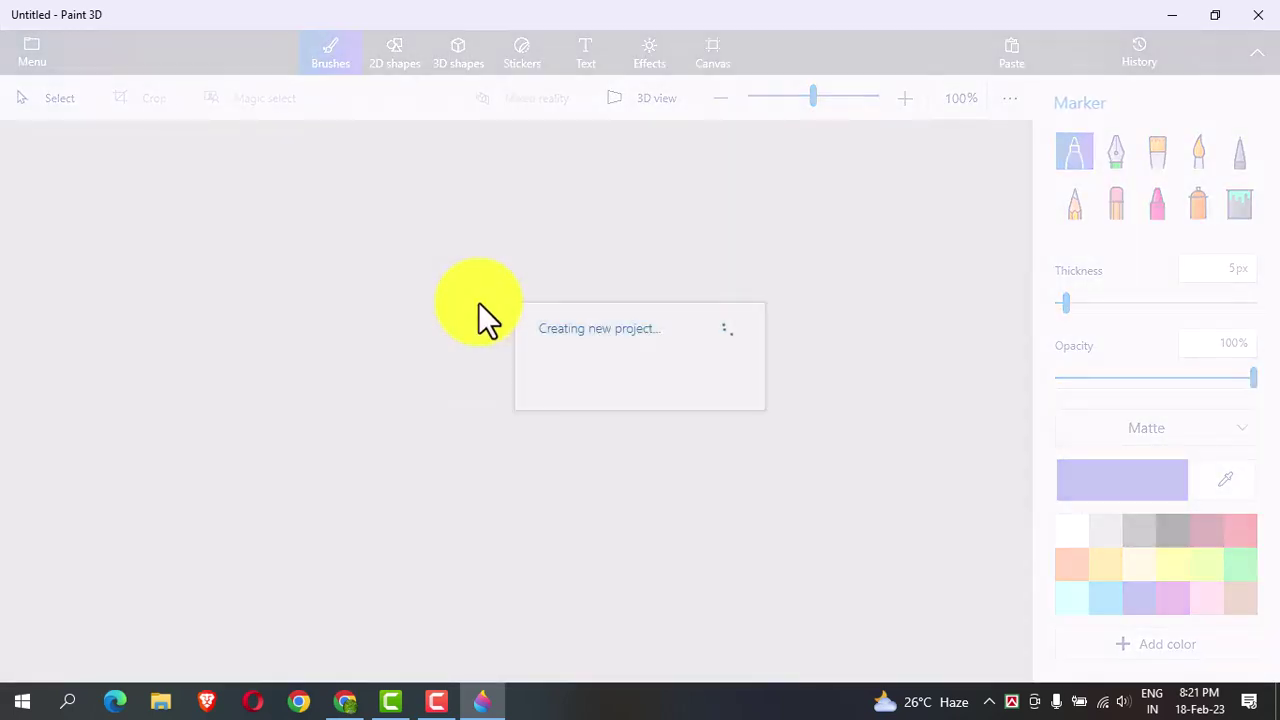
pyautogui.hotkey('ctrl', 'v')
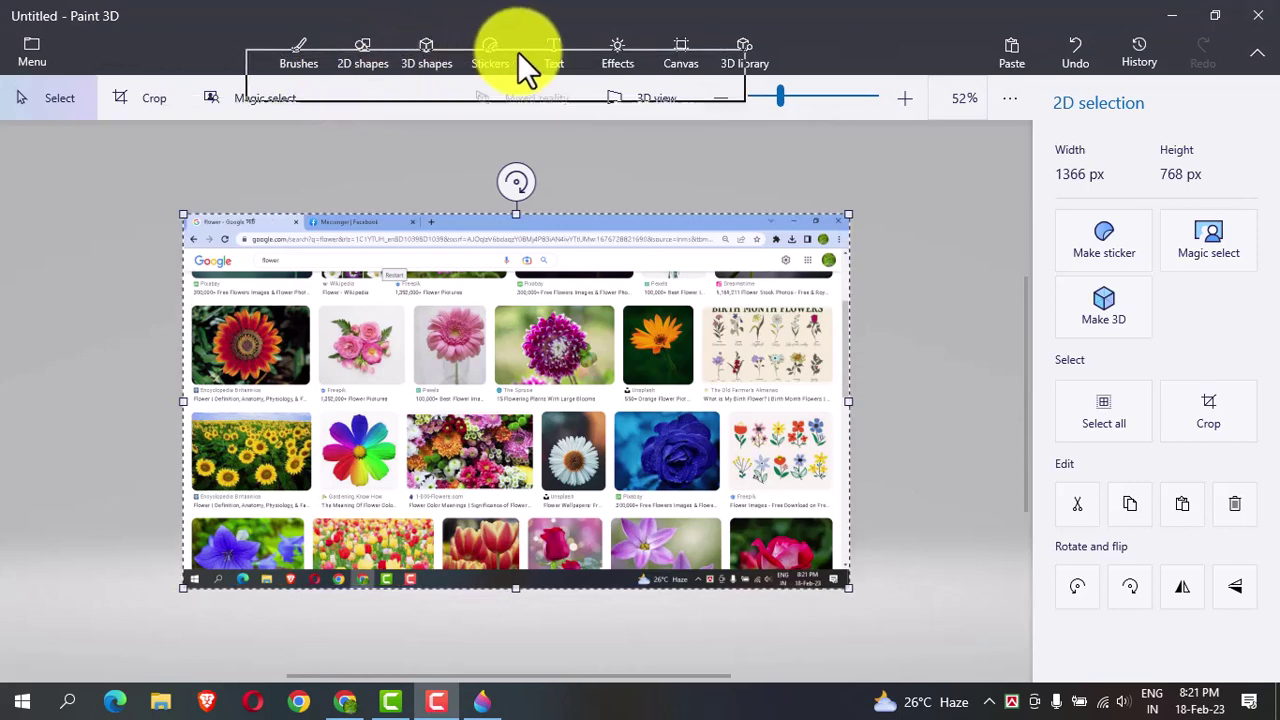
# Crop the pasted screenshot to about 1339 x 655 px, removing the browser header and the scrollbar edge.
pyautogui.click(152, 108)
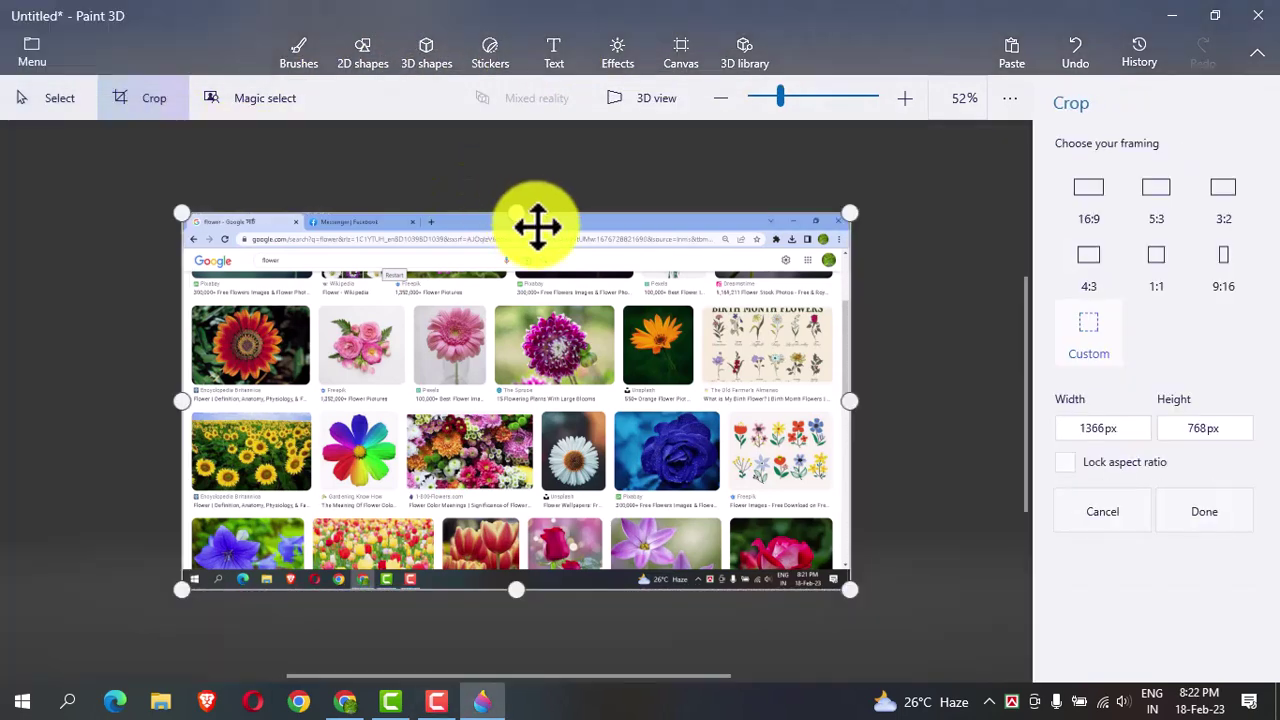
pyautogui.moveTo(518, 215); pyautogui.dragTo(524, 268)
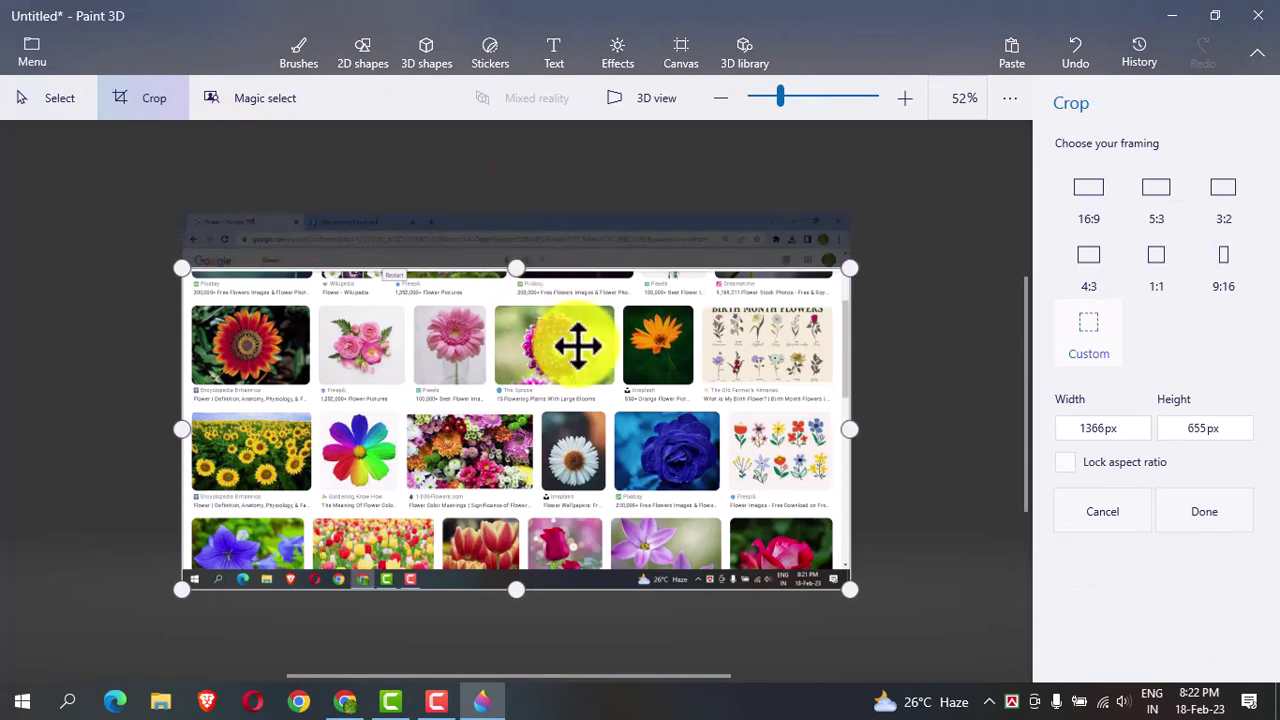
pyautogui.moveTo(855, 430); pyautogui.dragTo(836, 434)
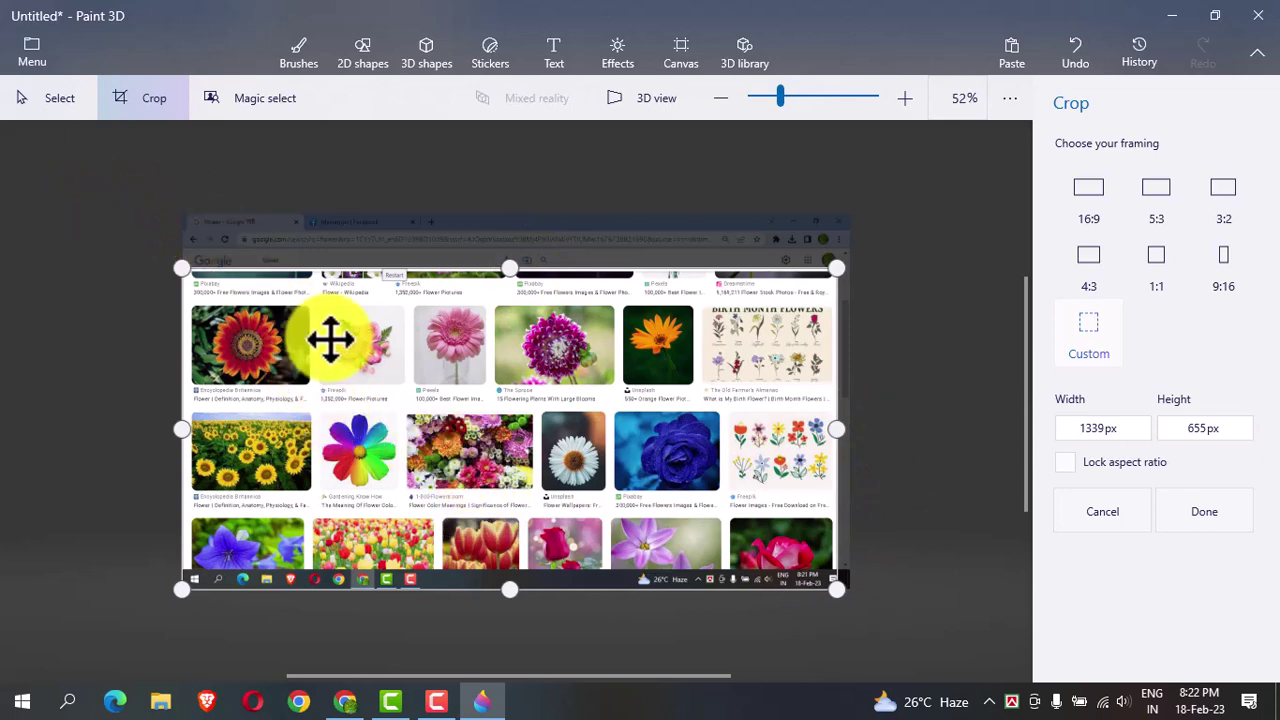
pyautogui.press('Return')
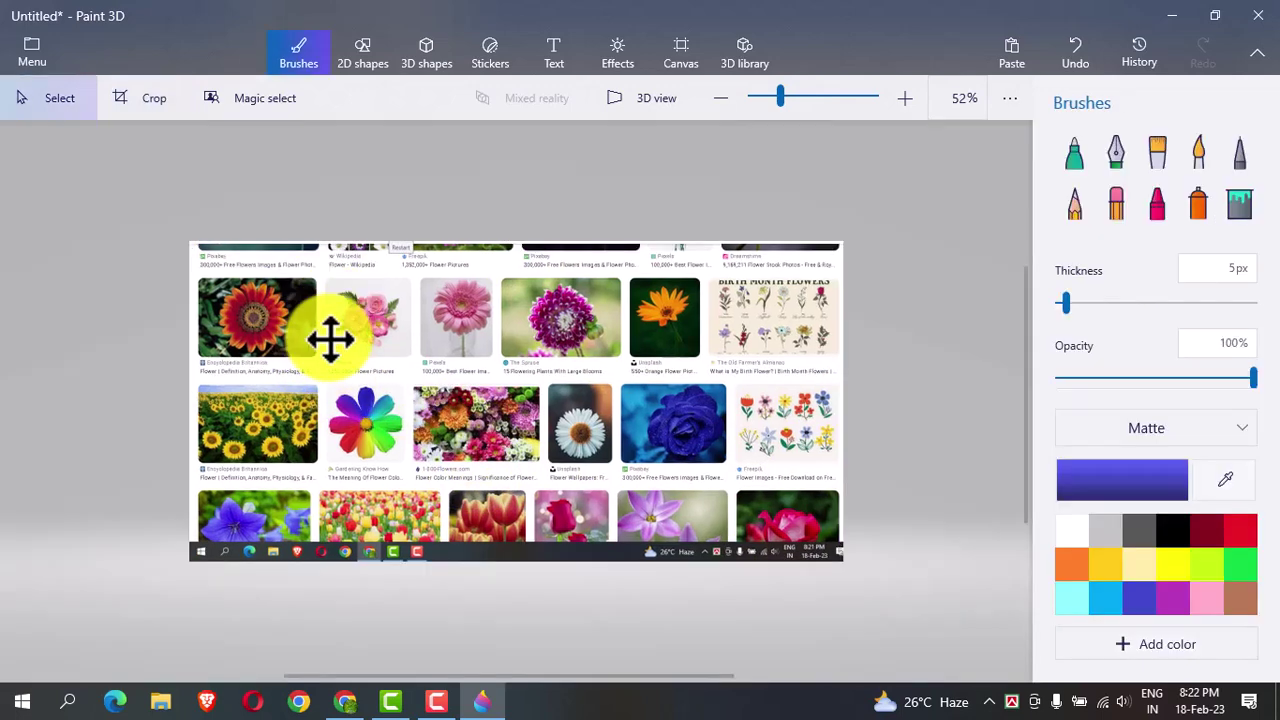
# Save the cropped picture as a PNG image named floer in the Pictures folder.
pyautogui.click(32, 52)
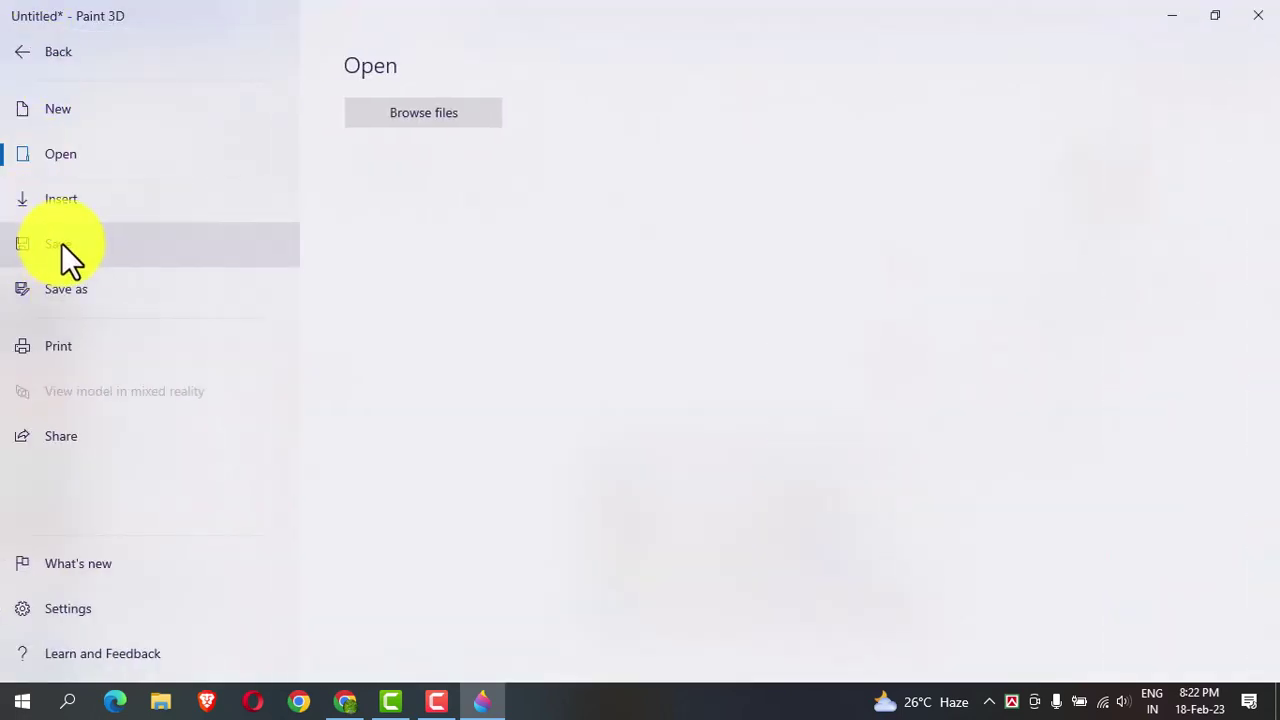
pyautogui.press('Escape')
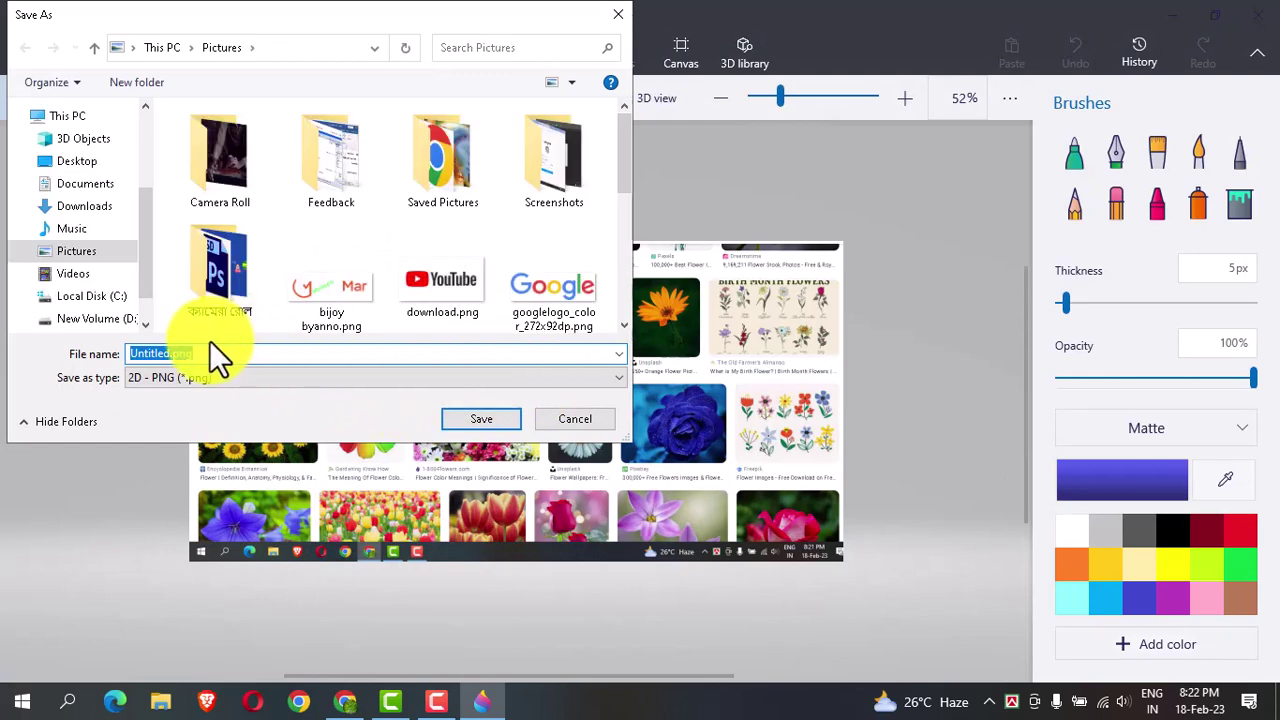
pyautogui.write('floer')
pyautogui.click(508, 418)
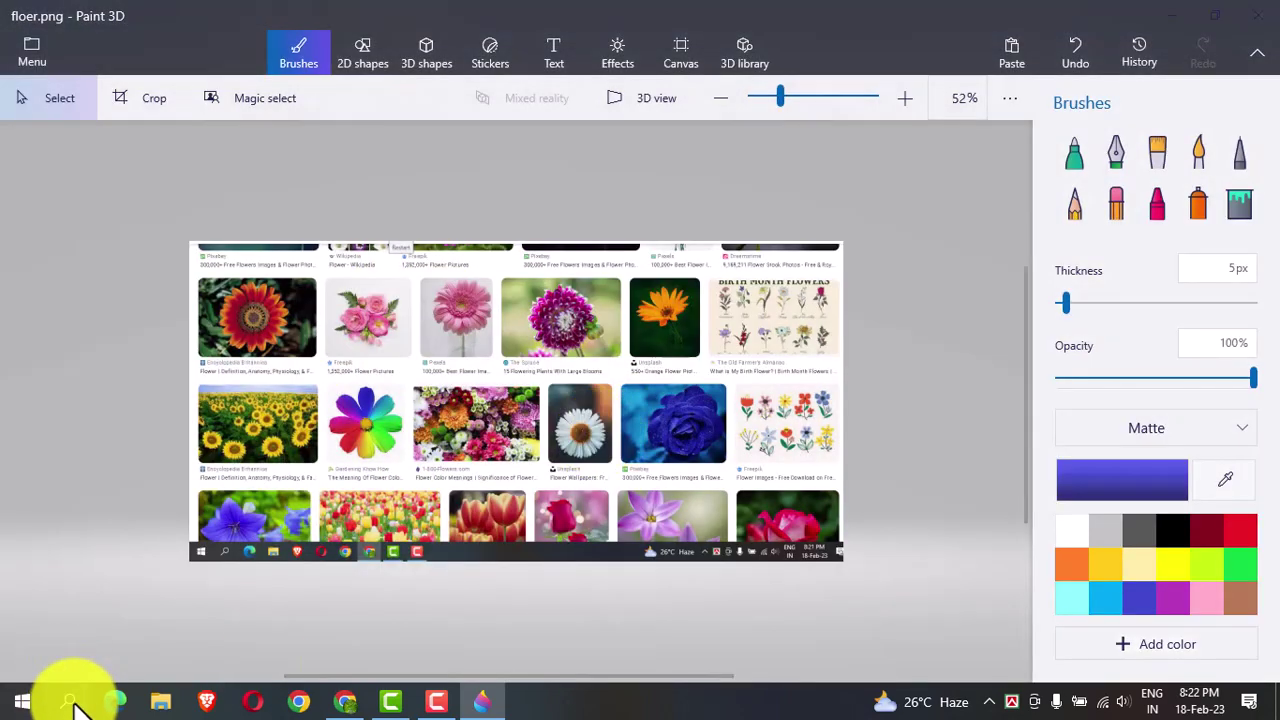
# Find floer.png with Windows search, open it and maximize the image viewer.
pyautogui.click(70, 698)
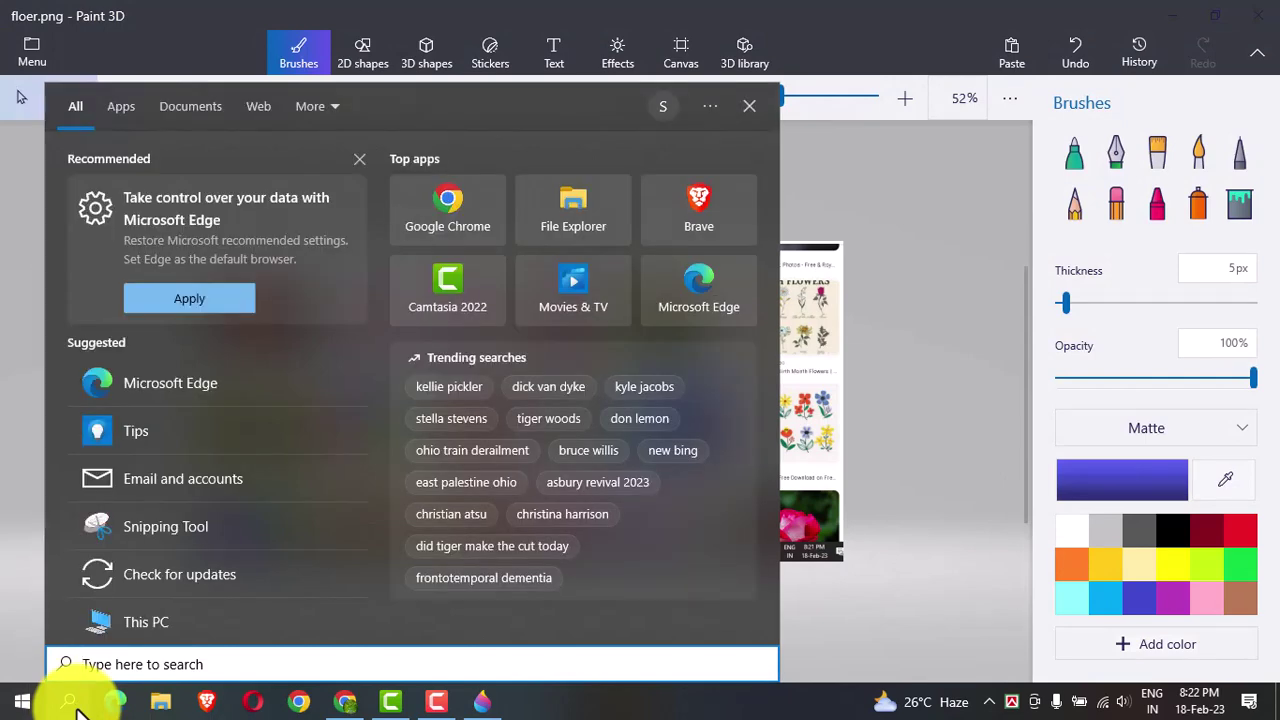
pyautogui.write('f')
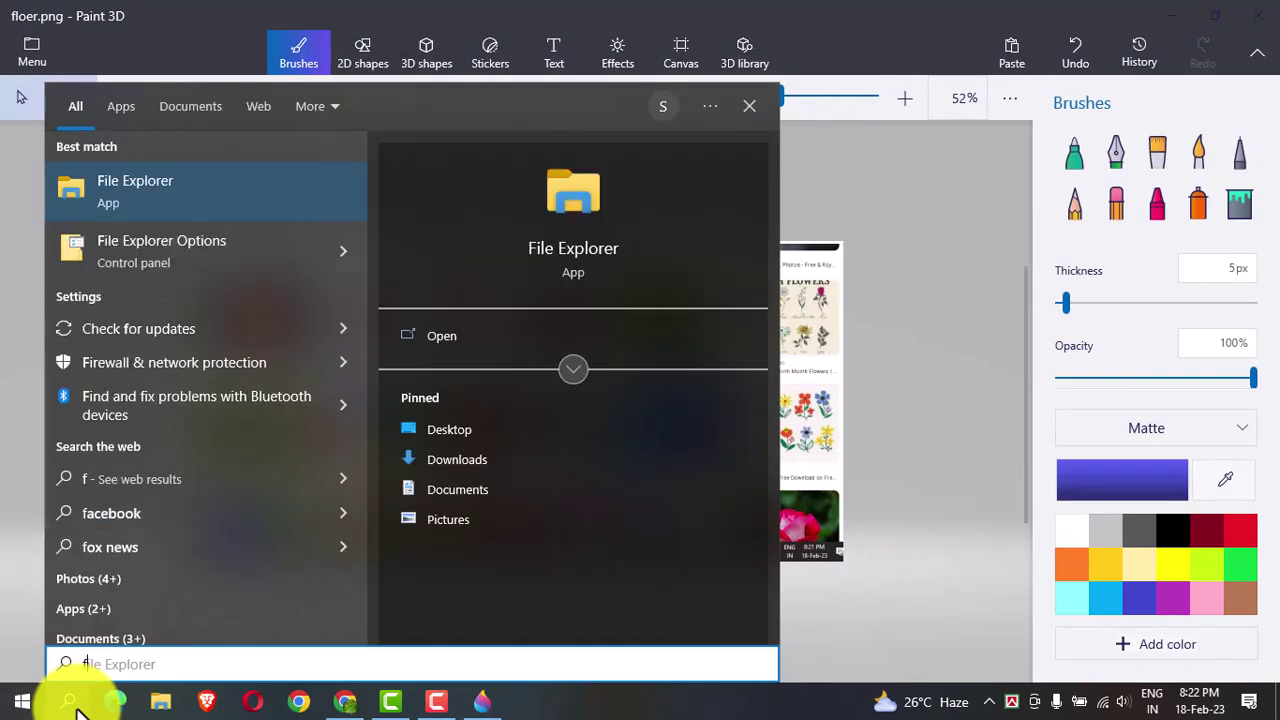
pyautogui.write('l')
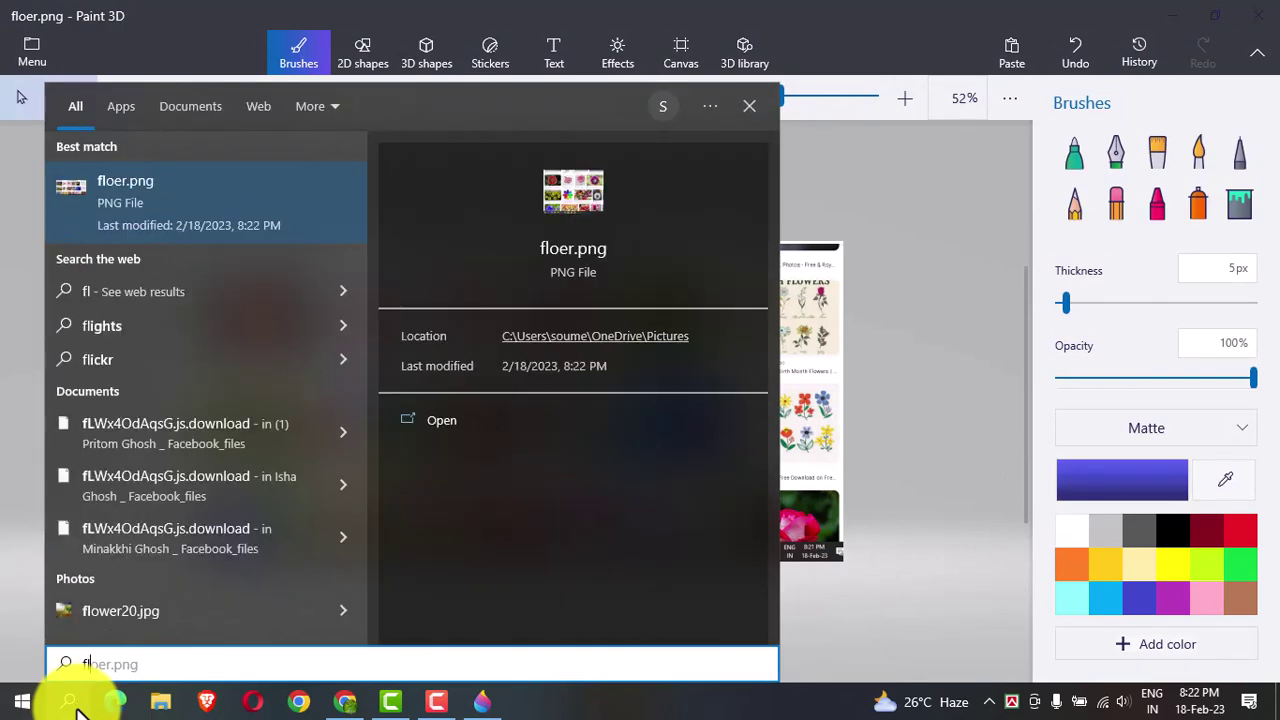
pyautogui.click(158, 200)
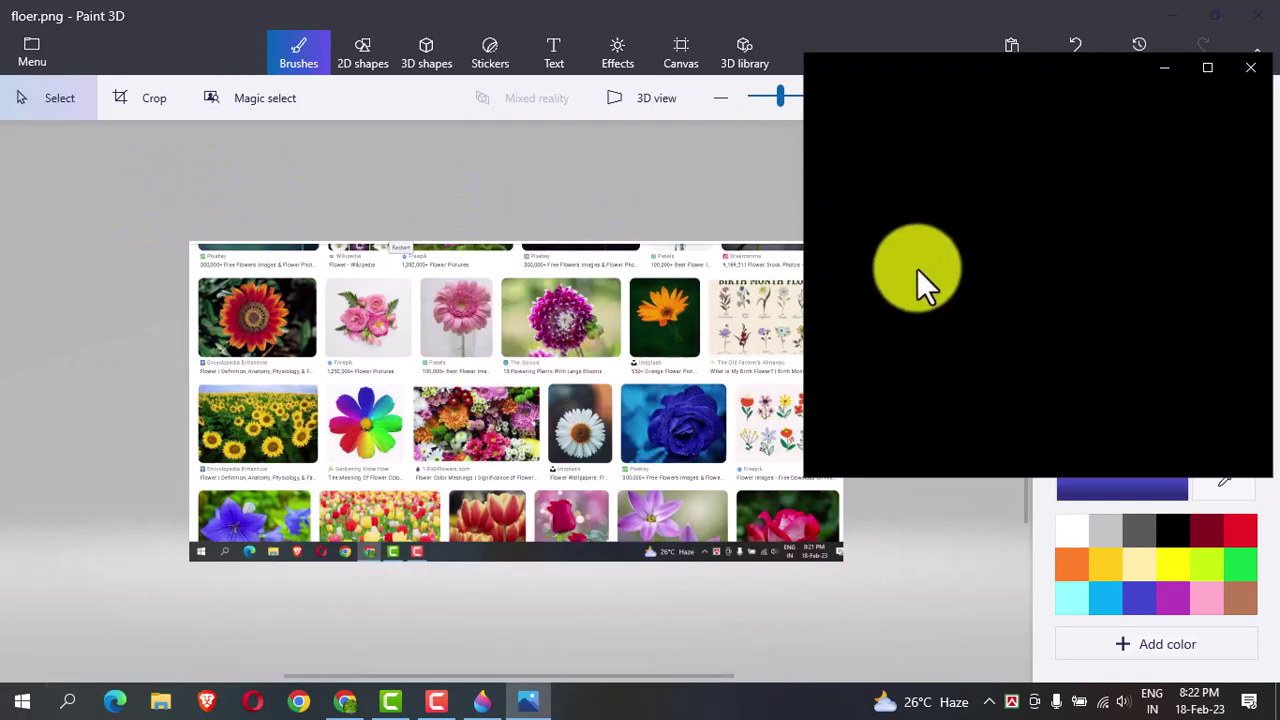
pyautogui.click(1212, 67)
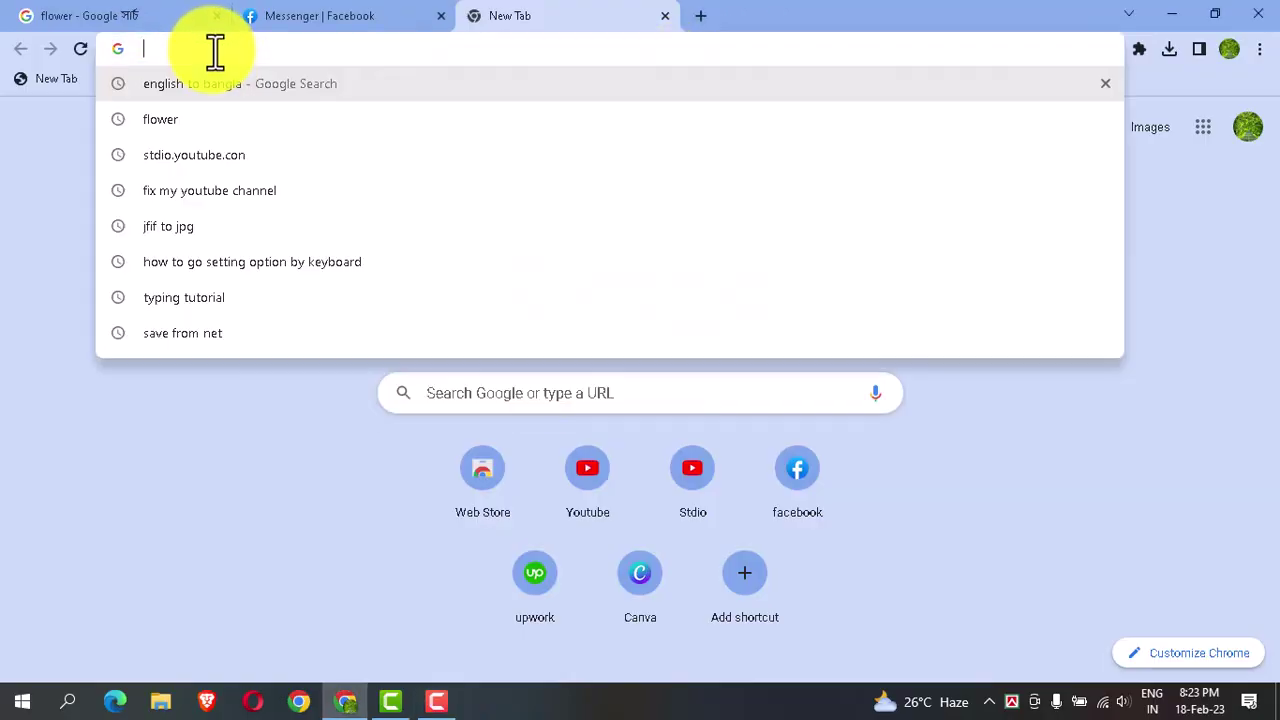
# Search Google for cow in the new Chrome tab and show the image results.
pyautogui.click(213, 52)
pyautogui.write('coe')
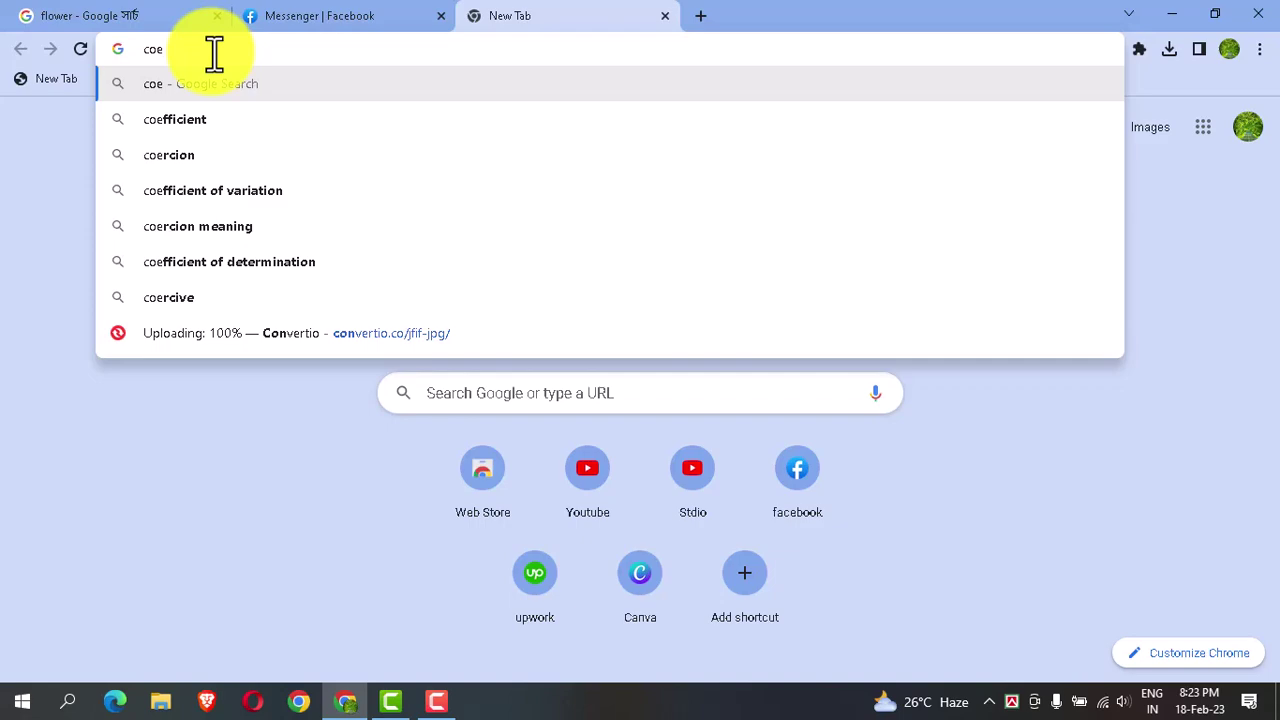
pyautogui.press('BackSpace')
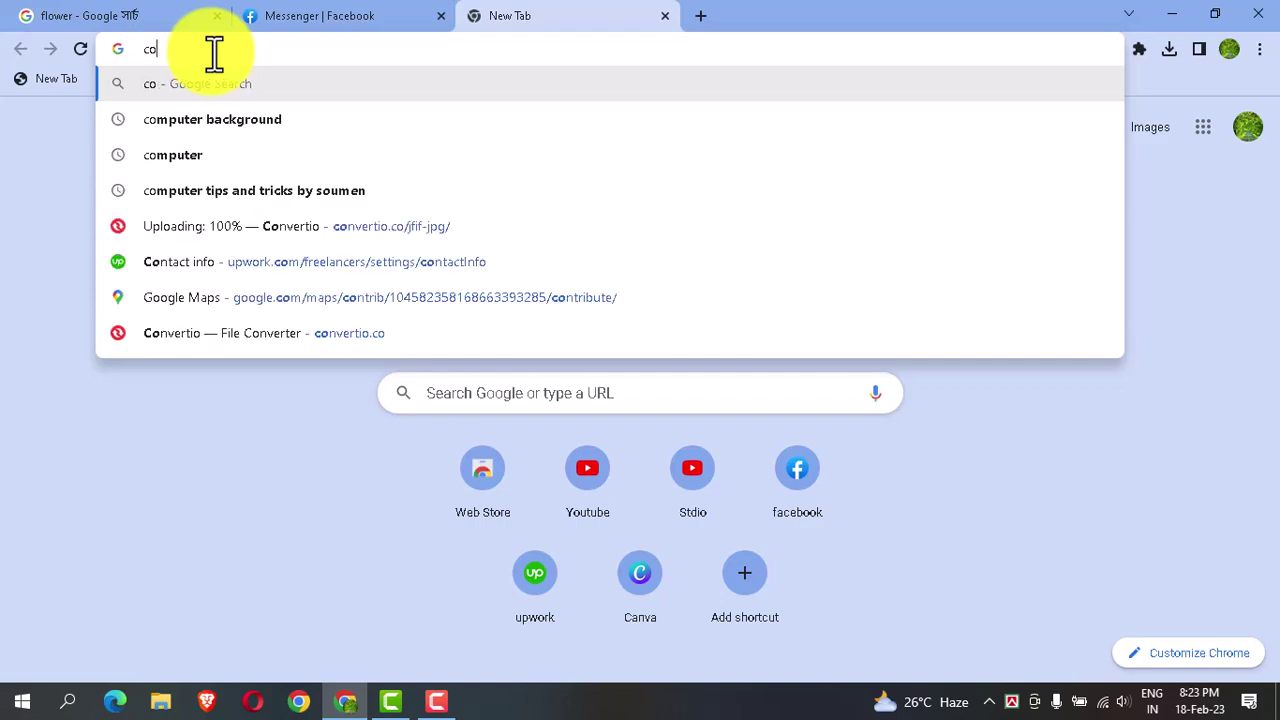
pyautogui.write('w')
pyautogui.press('Return')
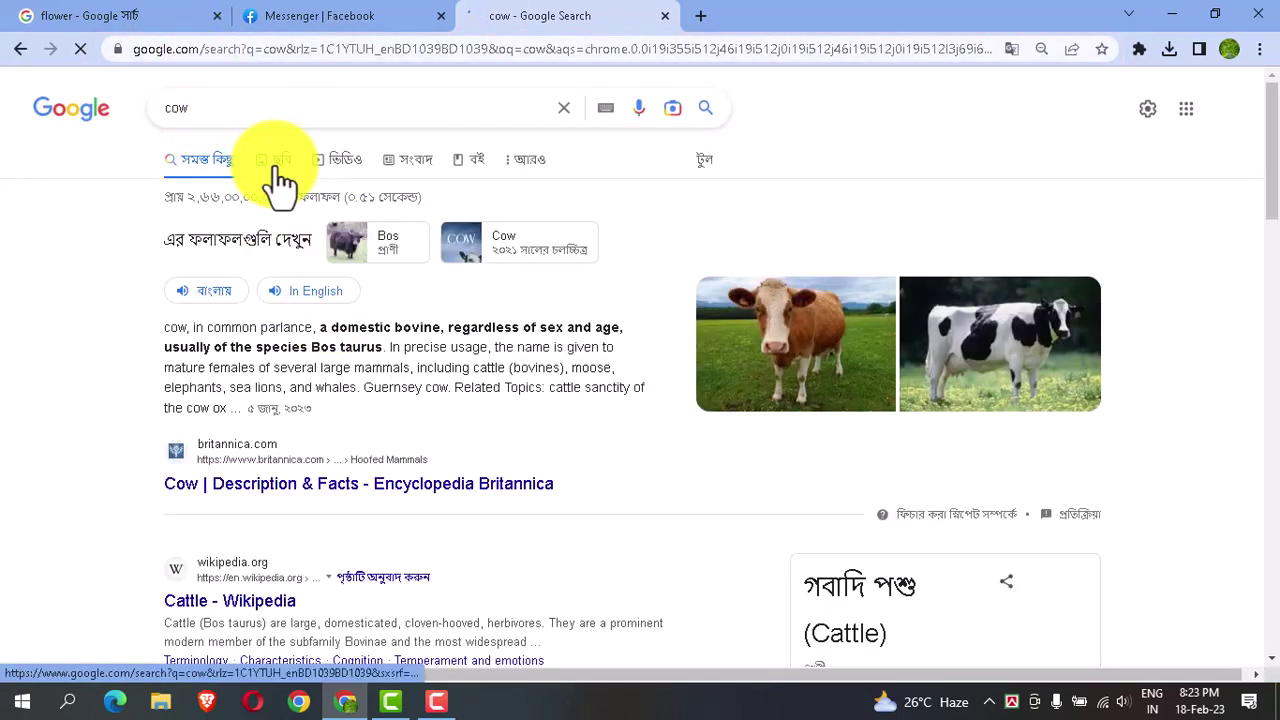
pyautogui.click(276, 164)
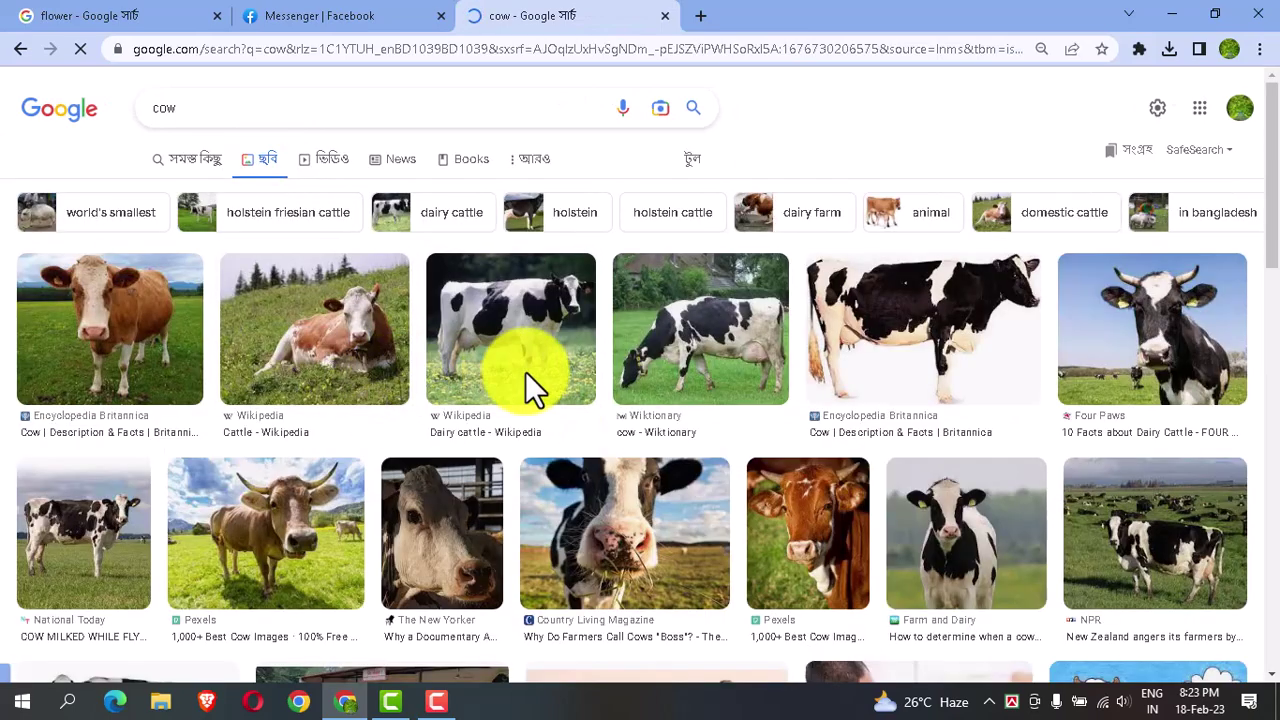
pyautogui.scroll(-2, 565, 400)
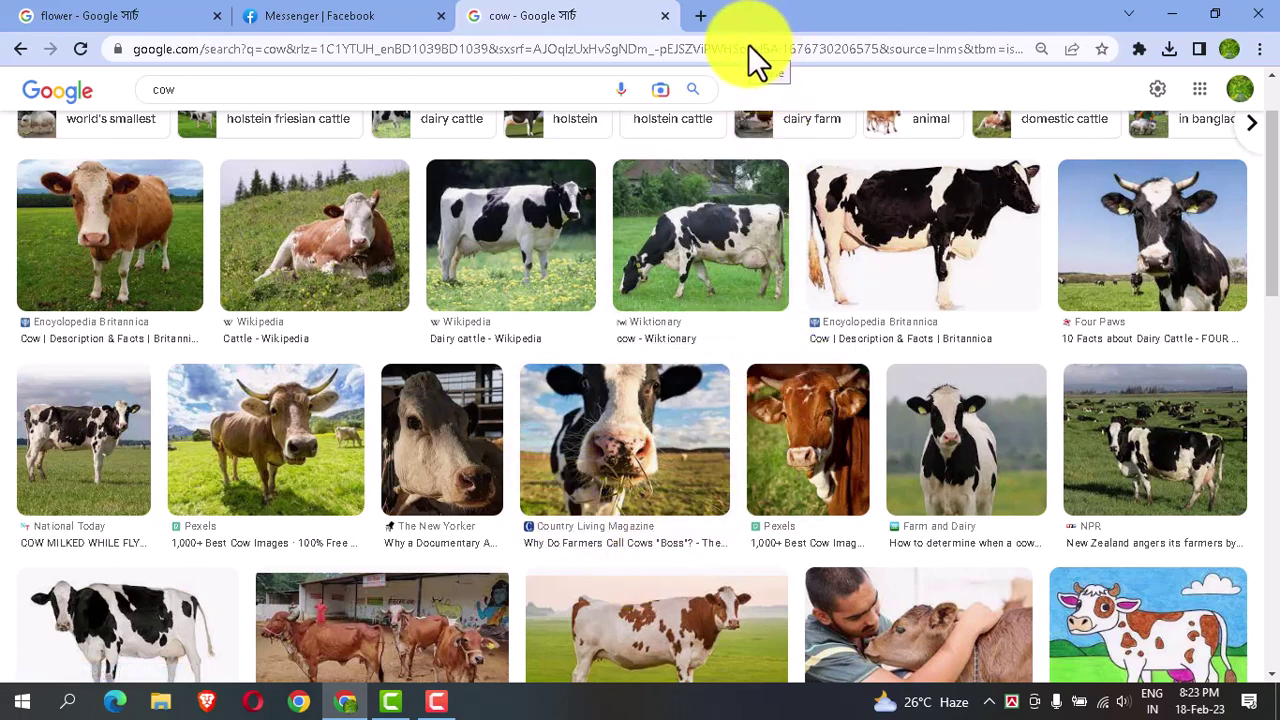
# In File Explorer, go to the Screenshots folder inside Pictures and open Screenshot (45).png.
pyautogui.click(163, 703)
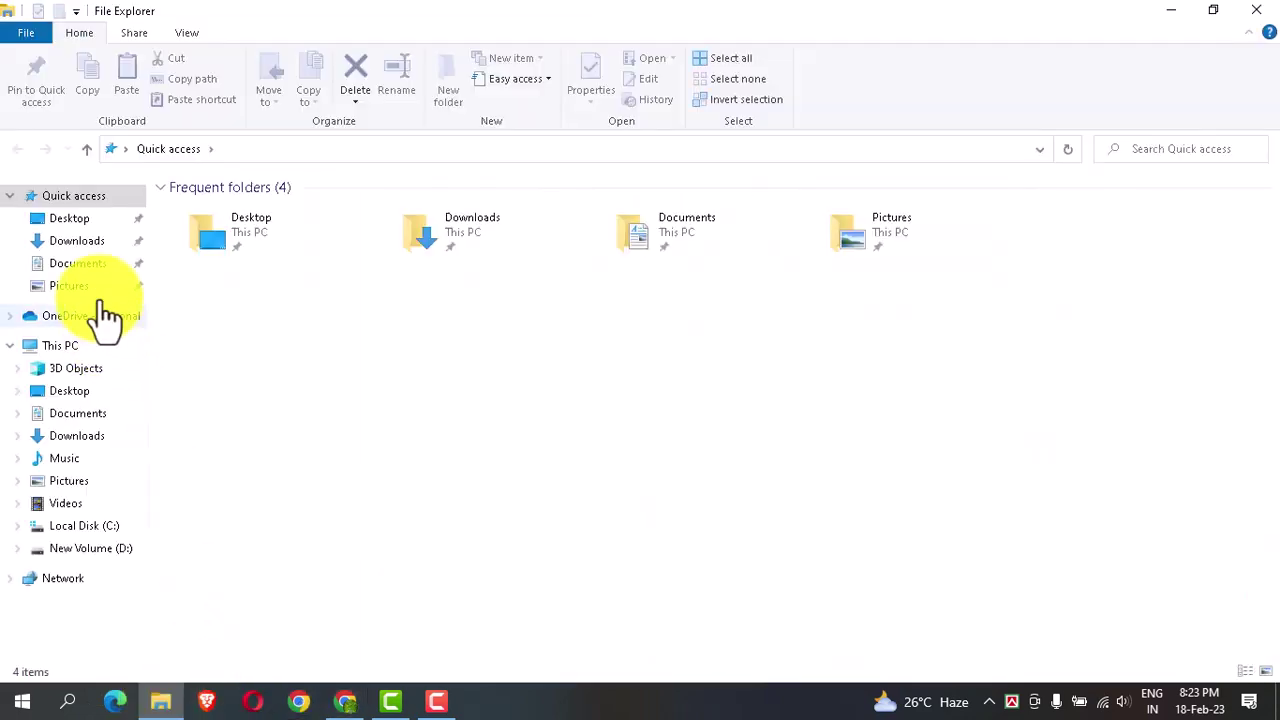
pyautogui.click(68, 286)
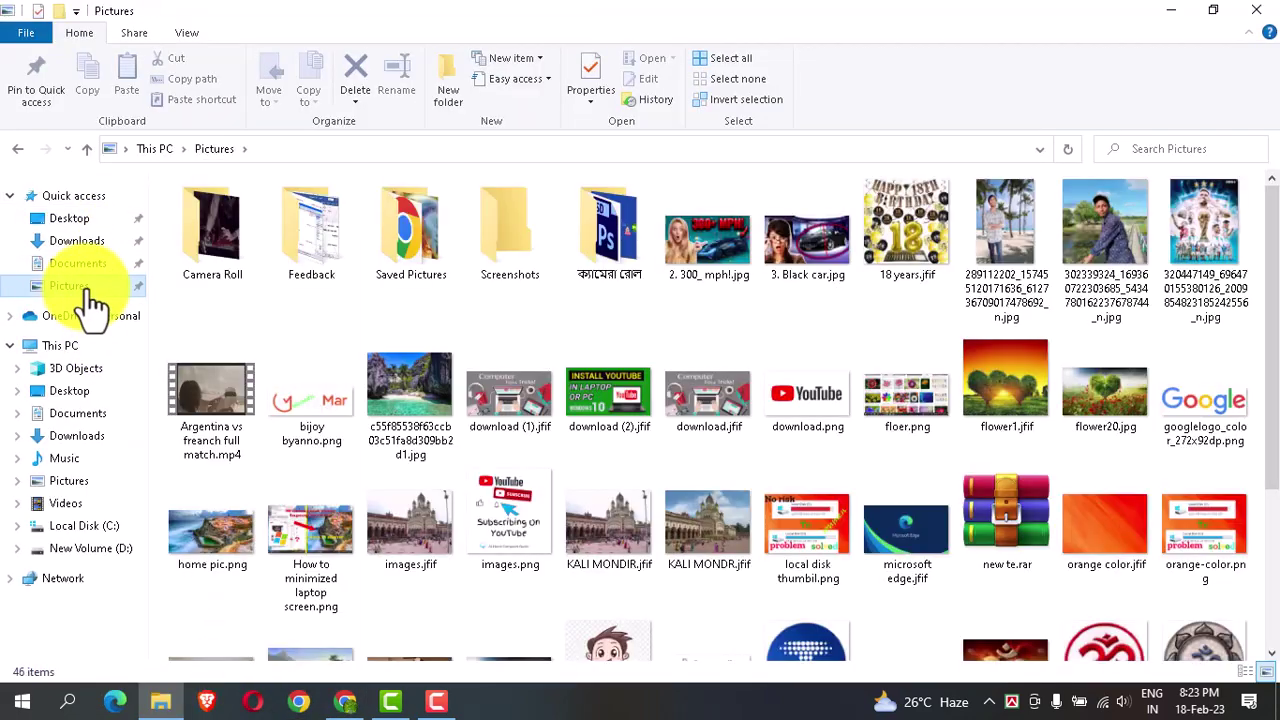
pyautogui.doubleClick(520, 277)
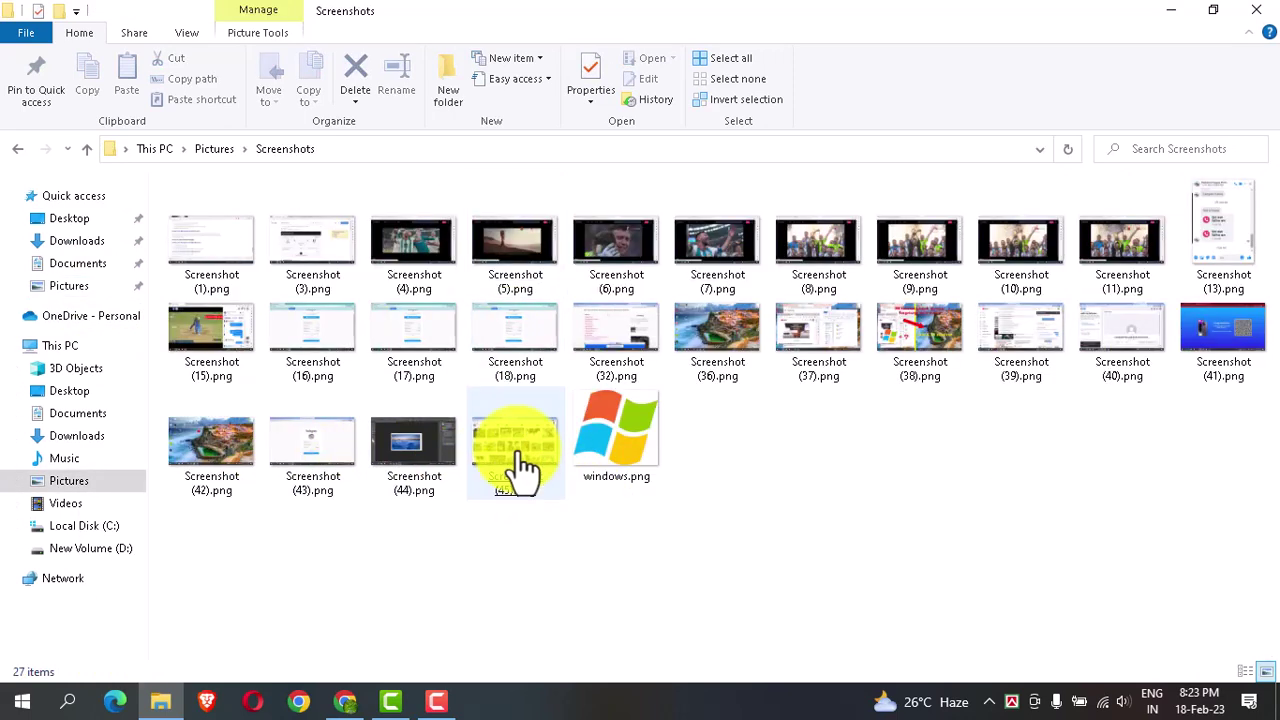
pyautogui.click(515, 470)
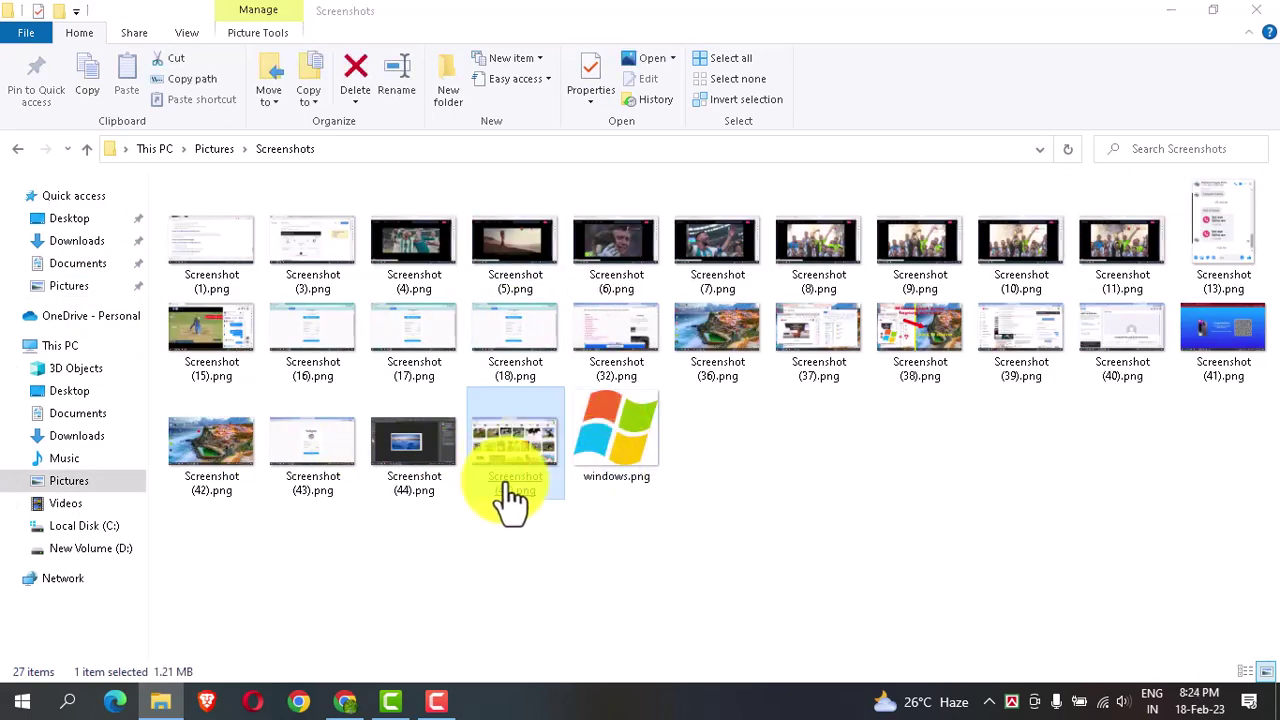
pyautogui.doubleClick(507, 488)
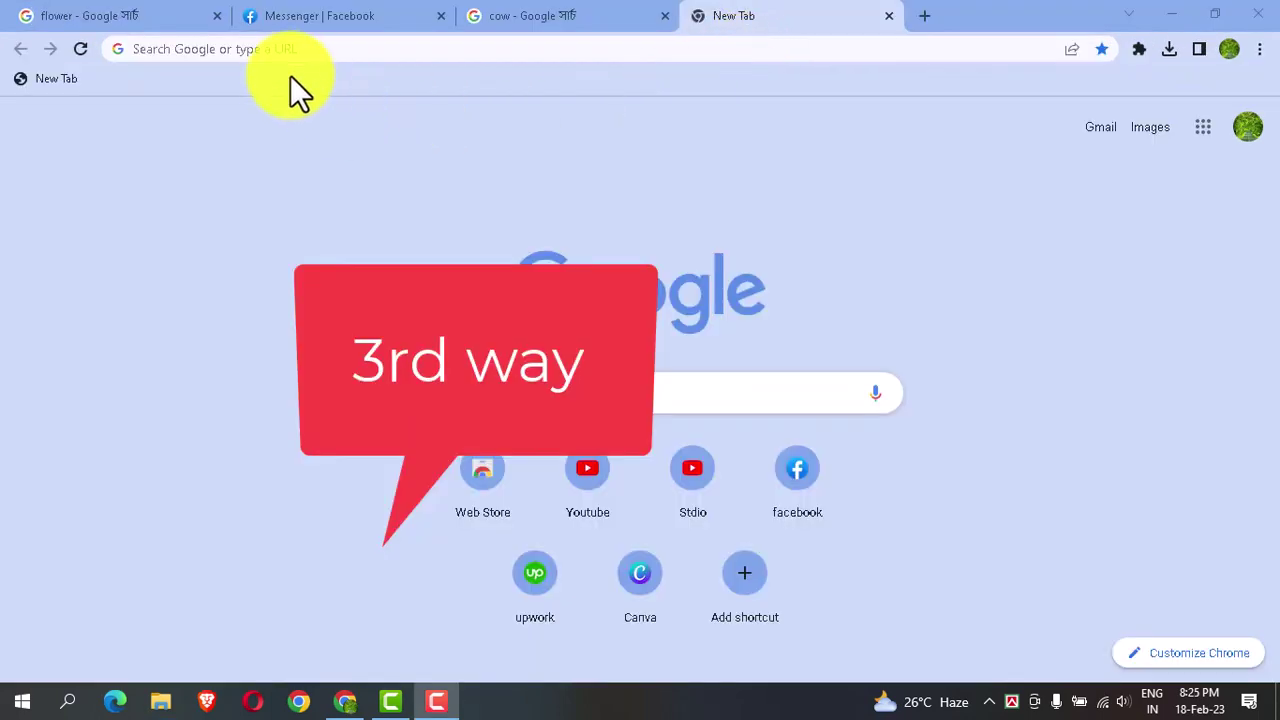
# Search Google Images for dog in the new Chrome tab and capture a screenshot of the results page.
pyautogui.click(251, 55)
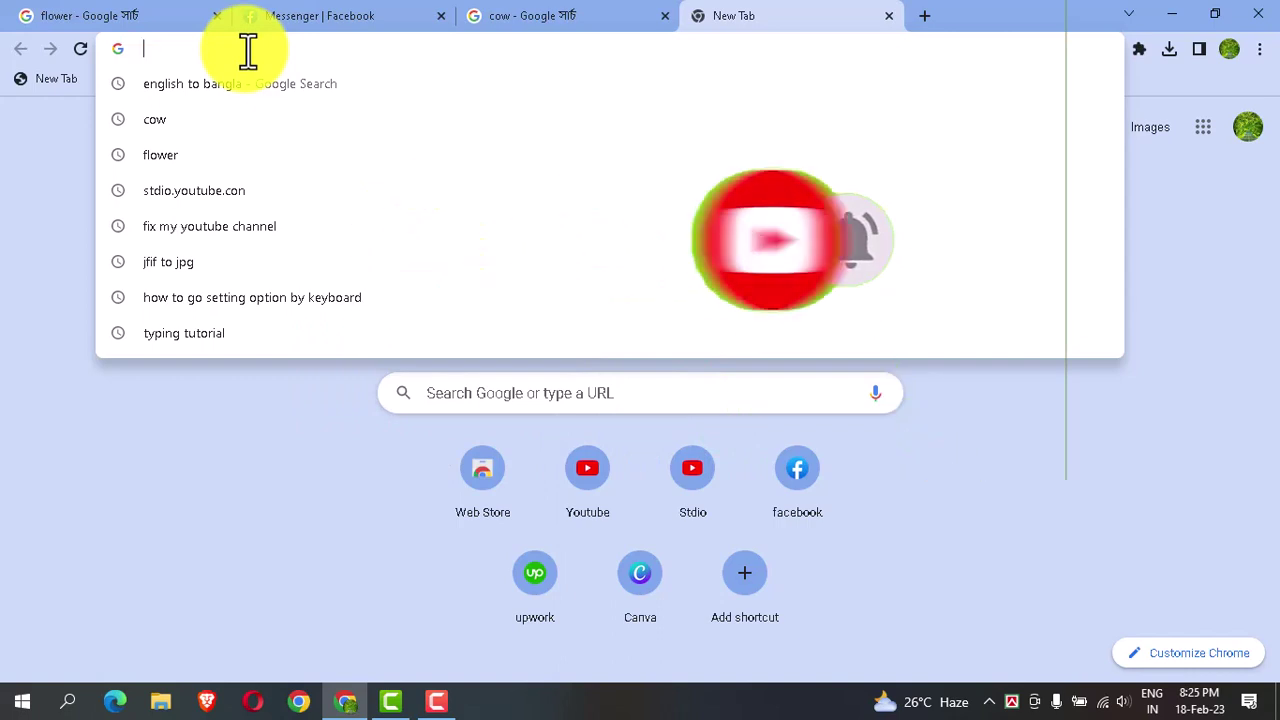
pyautogui.write('dog')
pyautogui.press('Return')
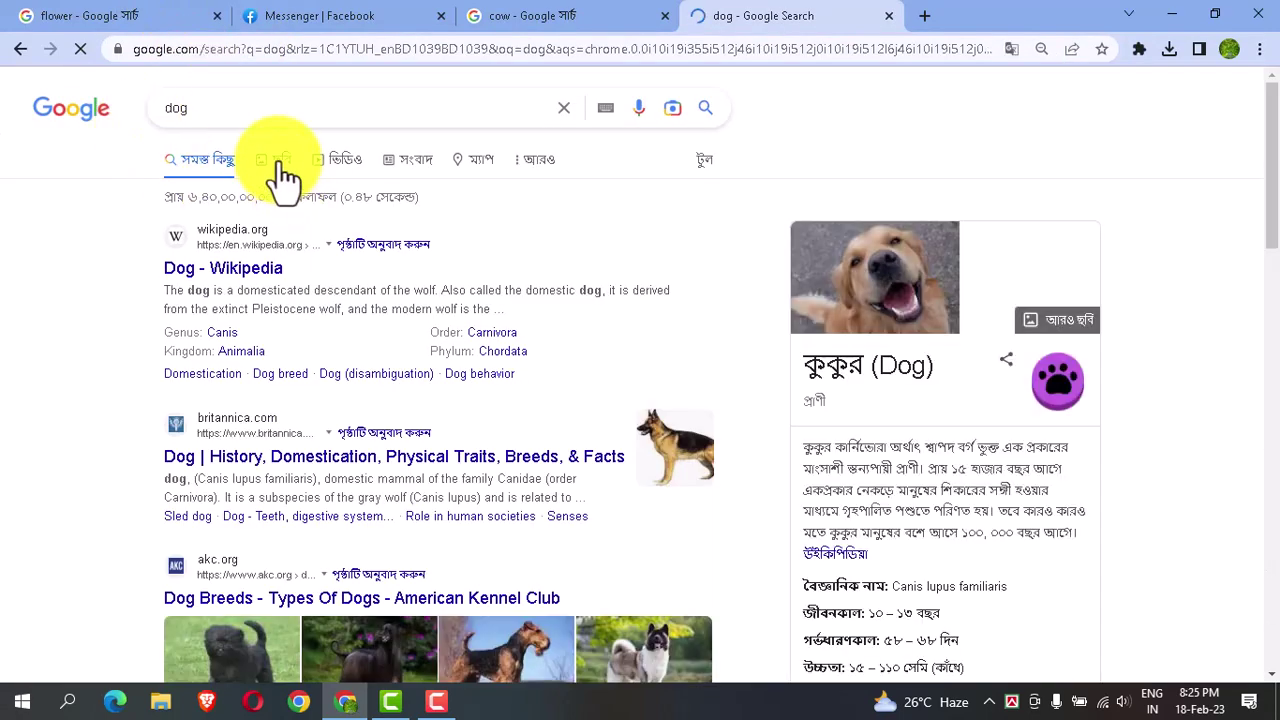
pyautogui.click(270, 172)
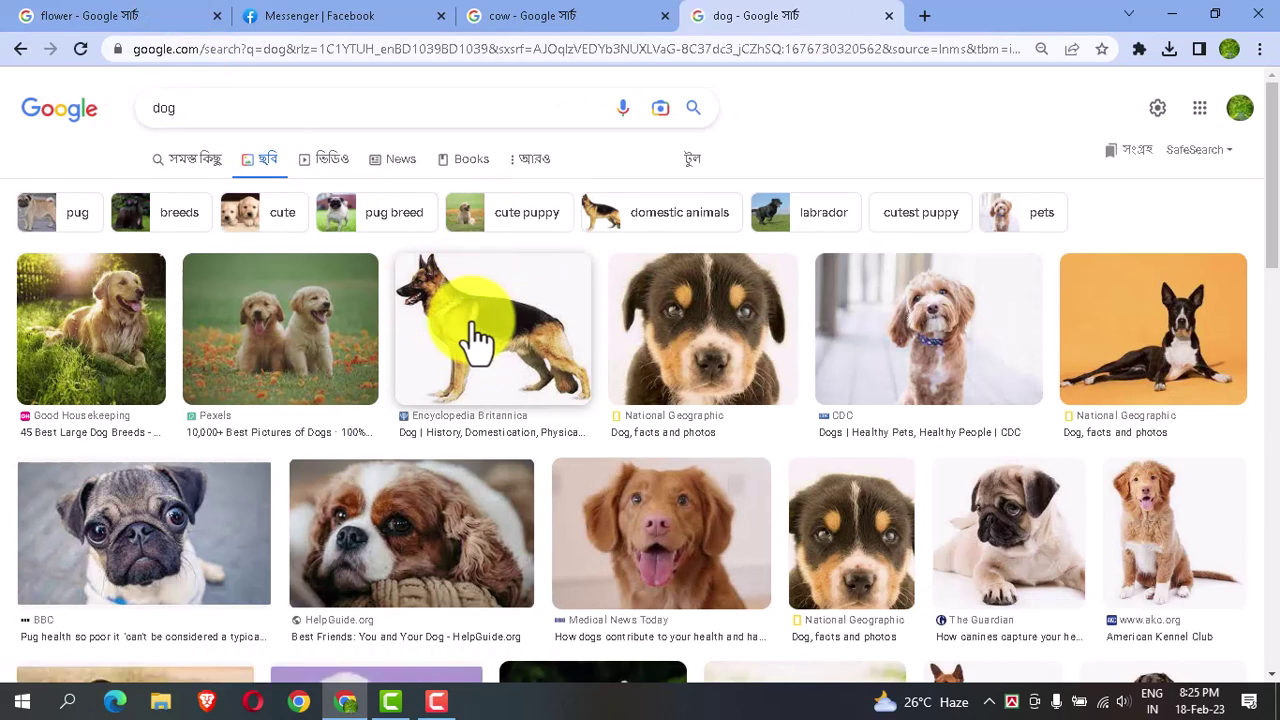
pyautogui.press('super+alt+g')
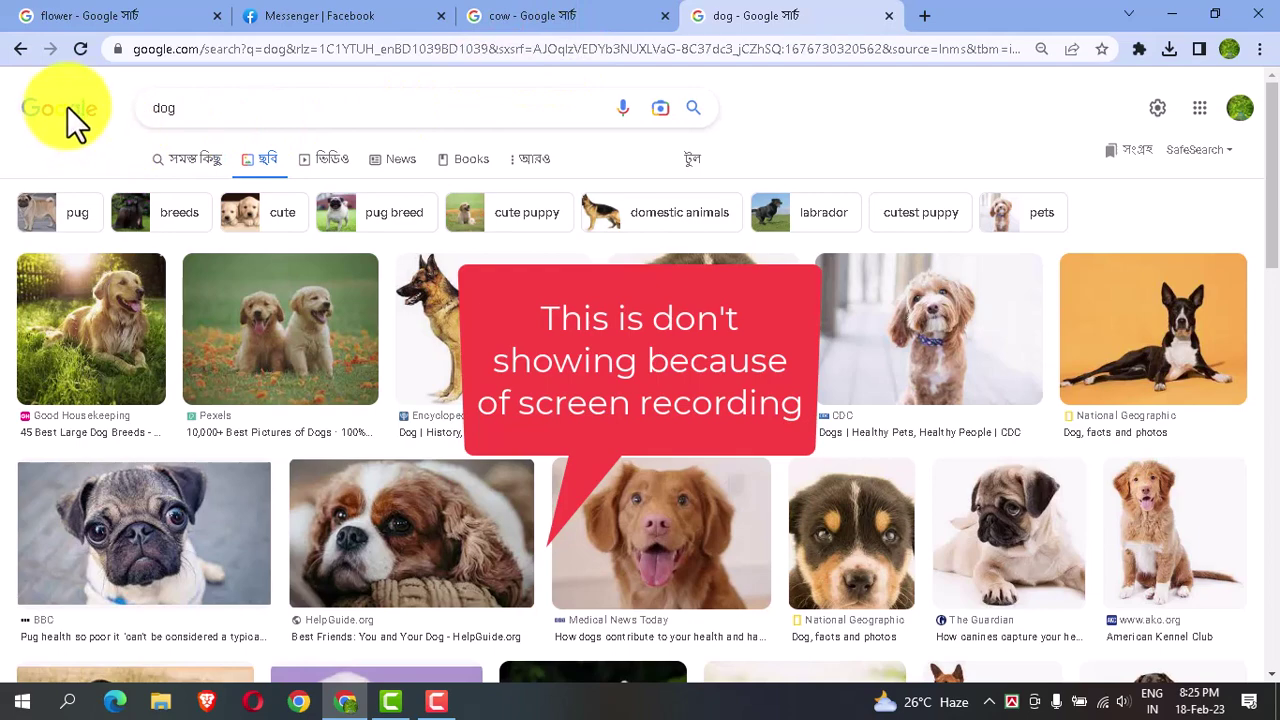
pyautogui.click(739, 41)
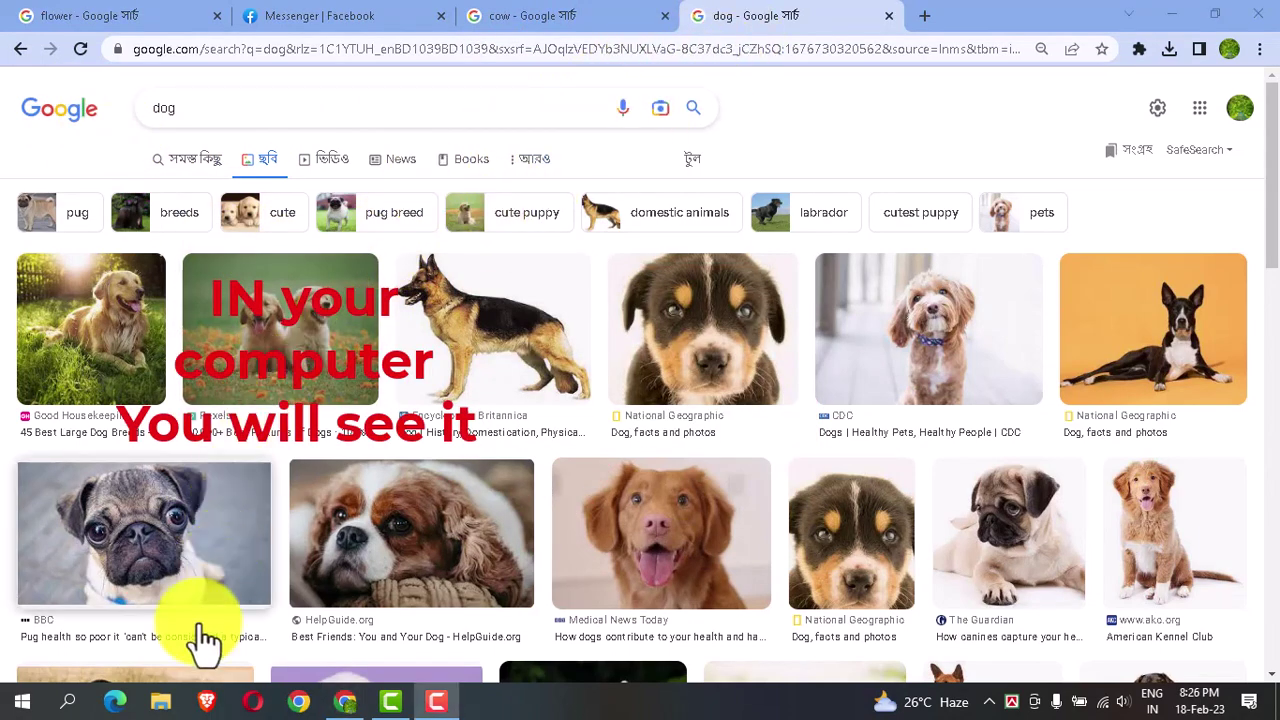
# In File Explorer, go to the Screenshots folder inside Pictures and open Screenshot (46).png.
pyautogui.click(160, 703)
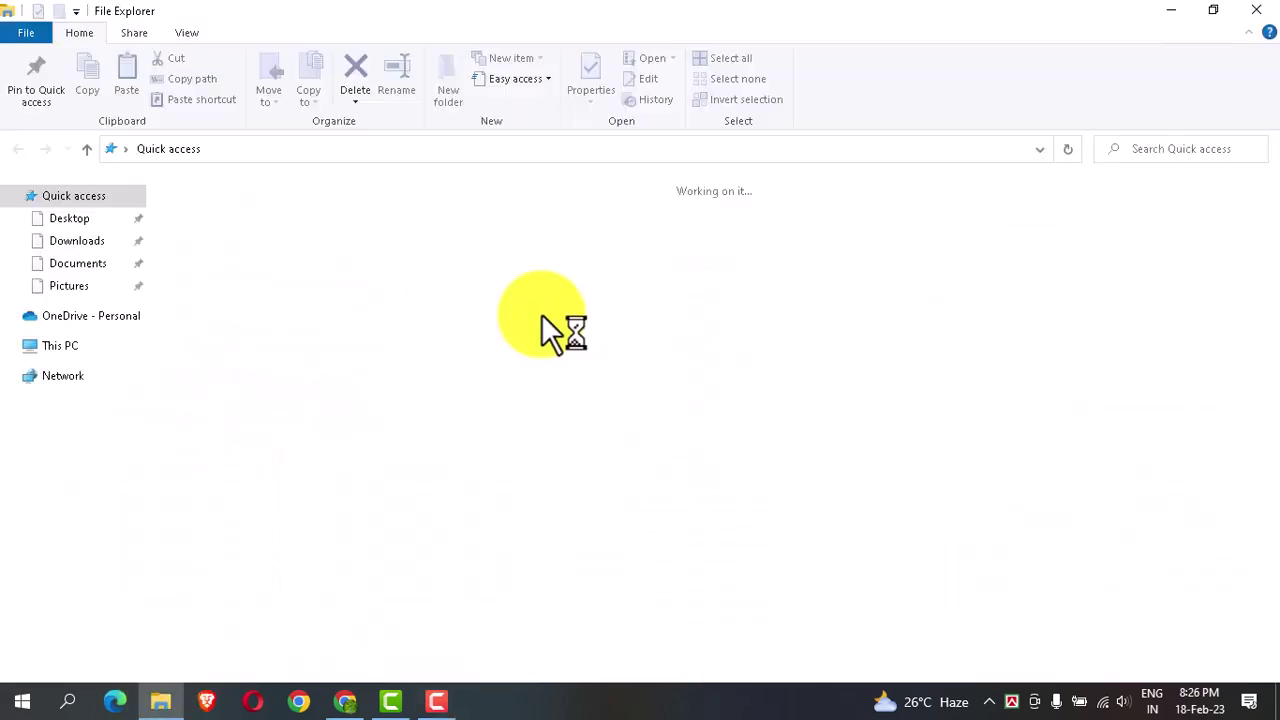
pyautogui.doubleClick(900, 257)
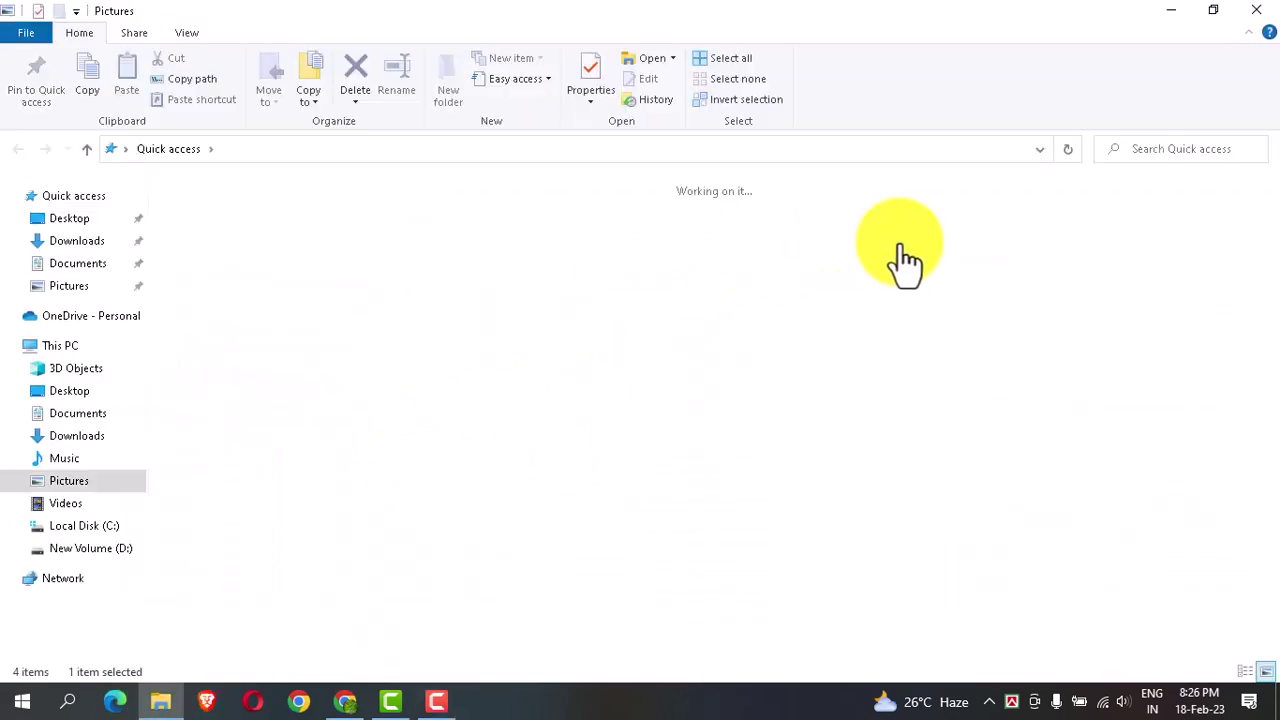
pyautogui.doubleClick(523, 264)
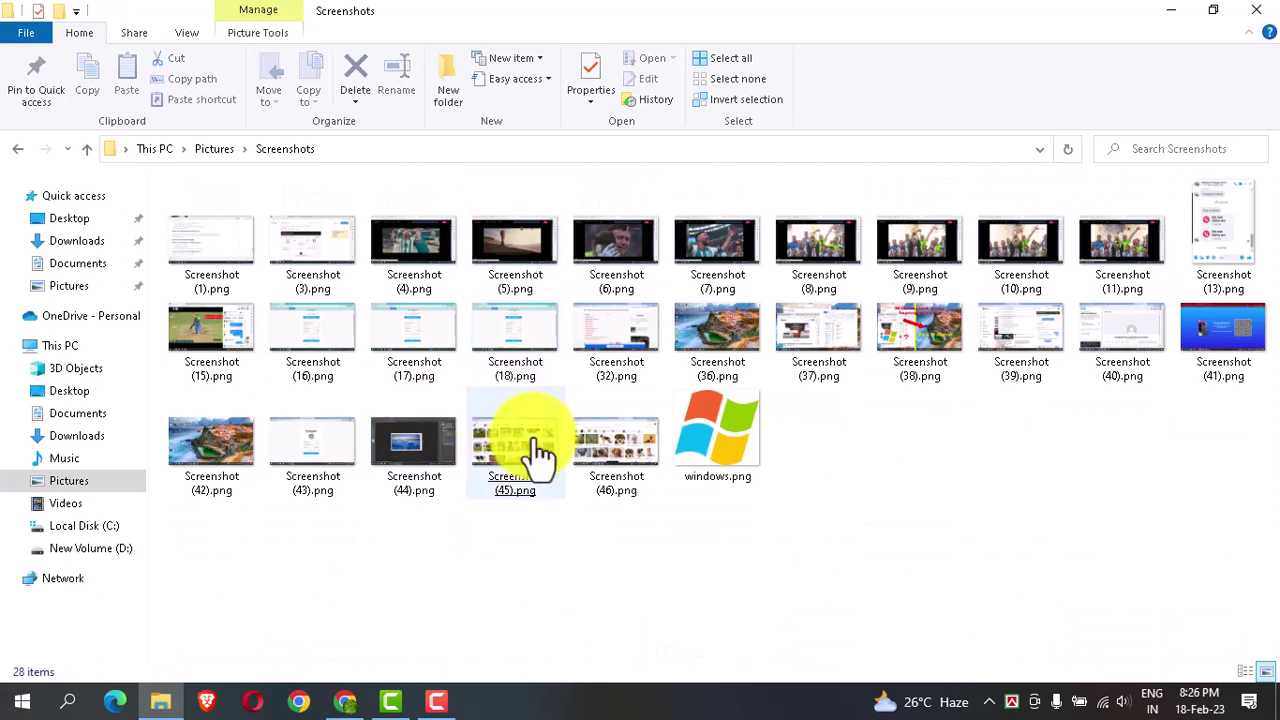
pyautogui.doubleClick(613, 460)
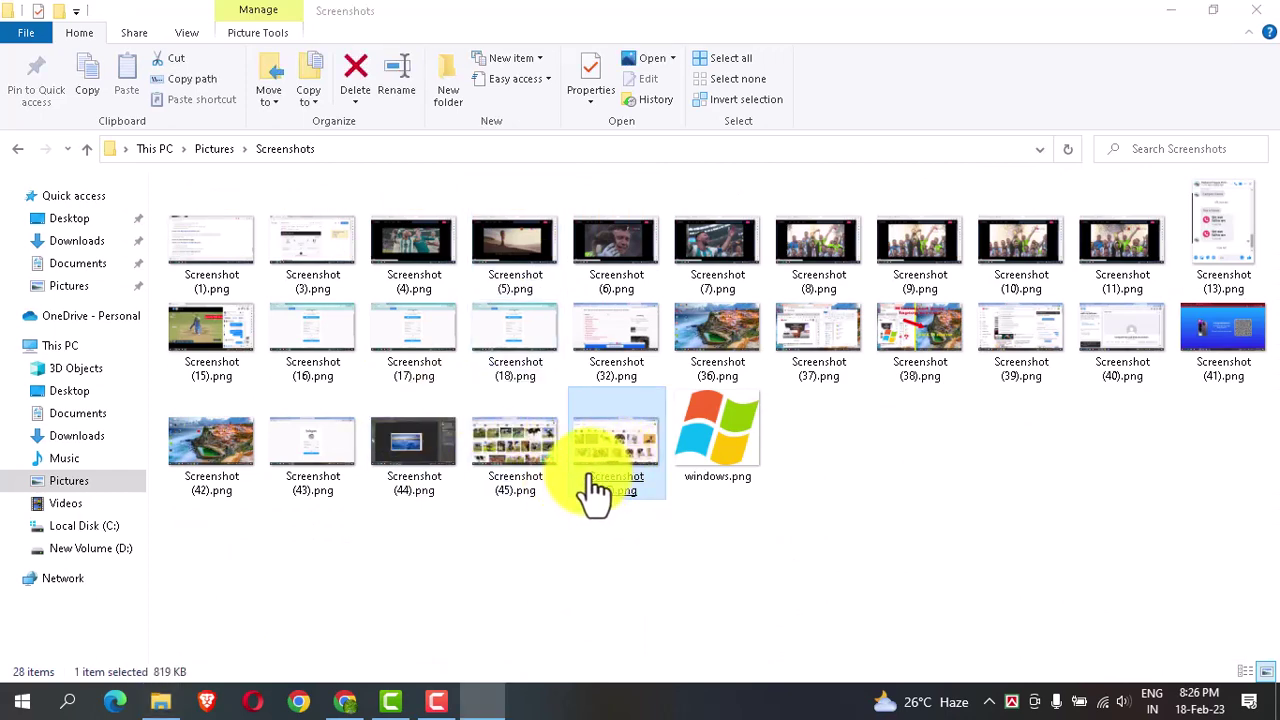